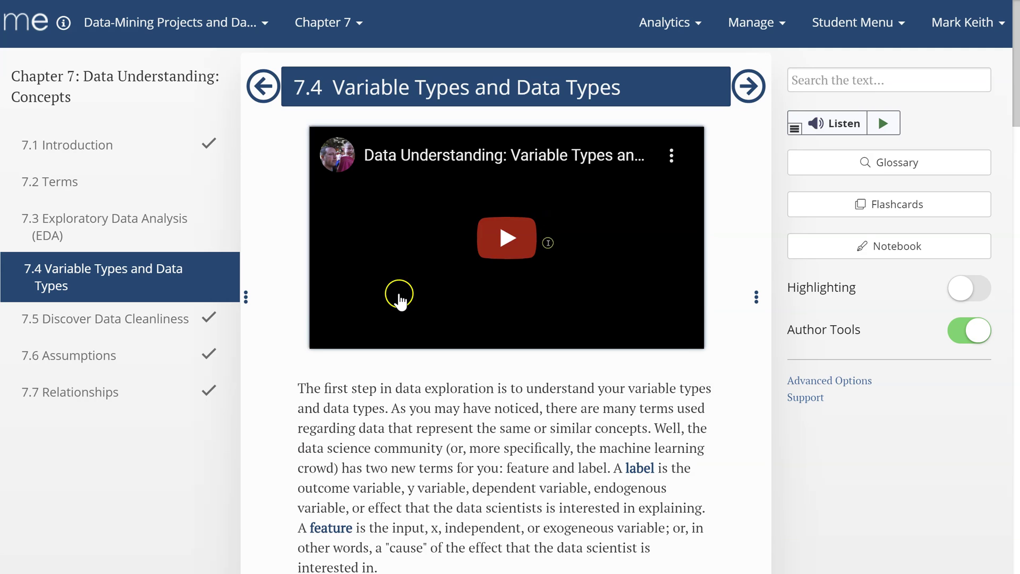
- Connect Tableau to insurance.csv from Google Drive > Colab Notebooks > data as a text-file source
scroll(406, 323, down, 15)
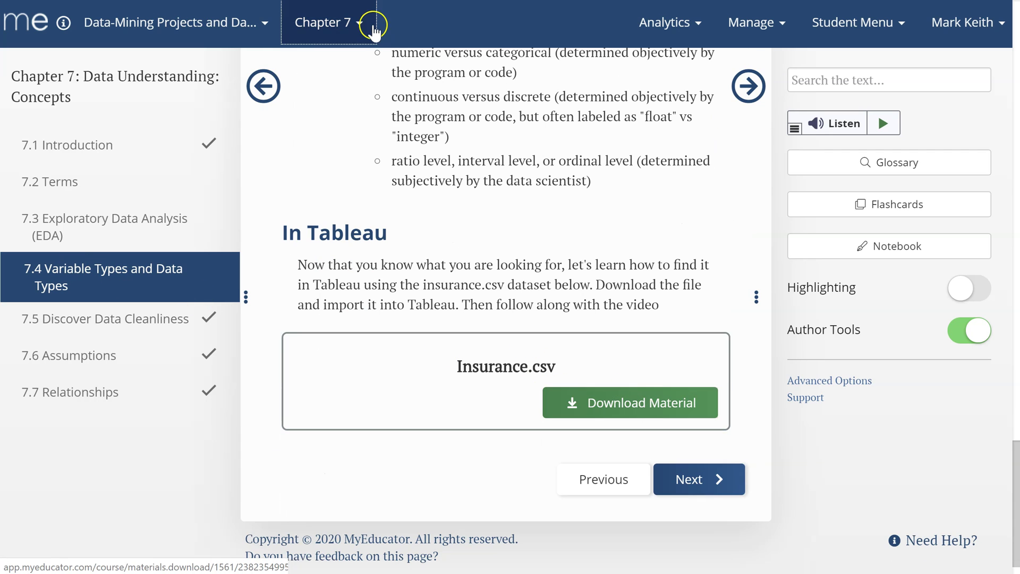
key(alt+Tab)
key(alt+Tab)
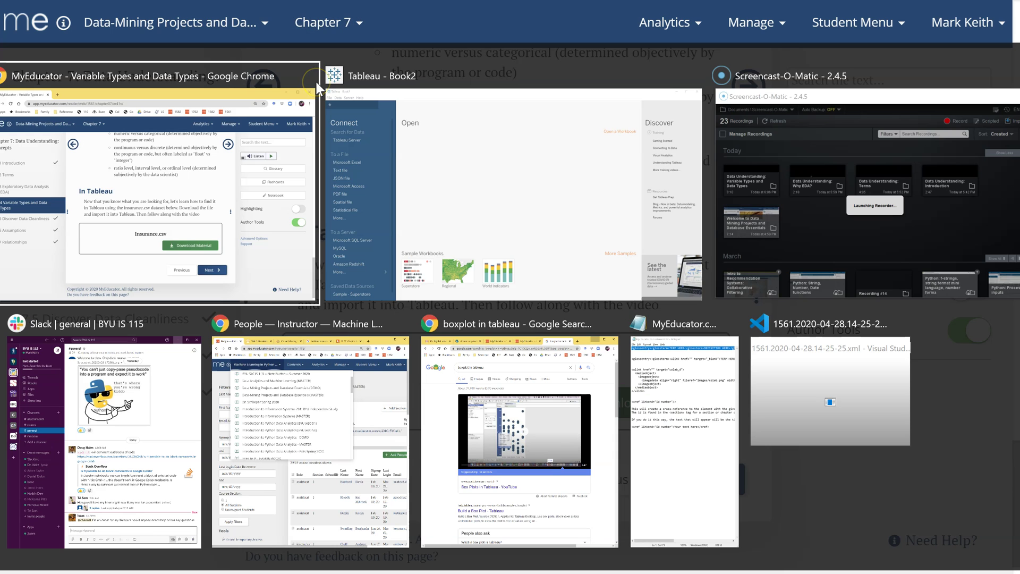
key(alt+Tab)
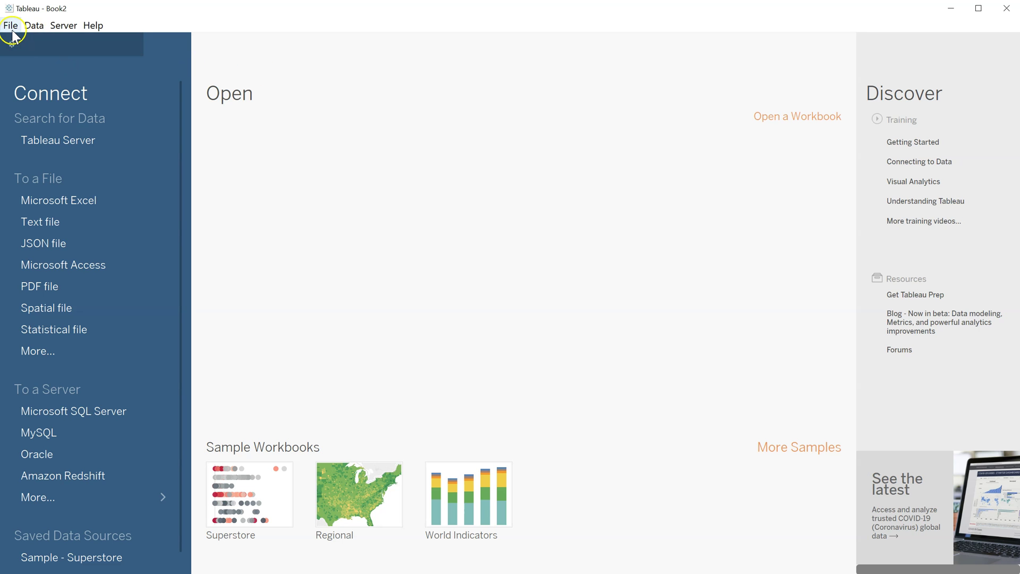
click(12, 31)
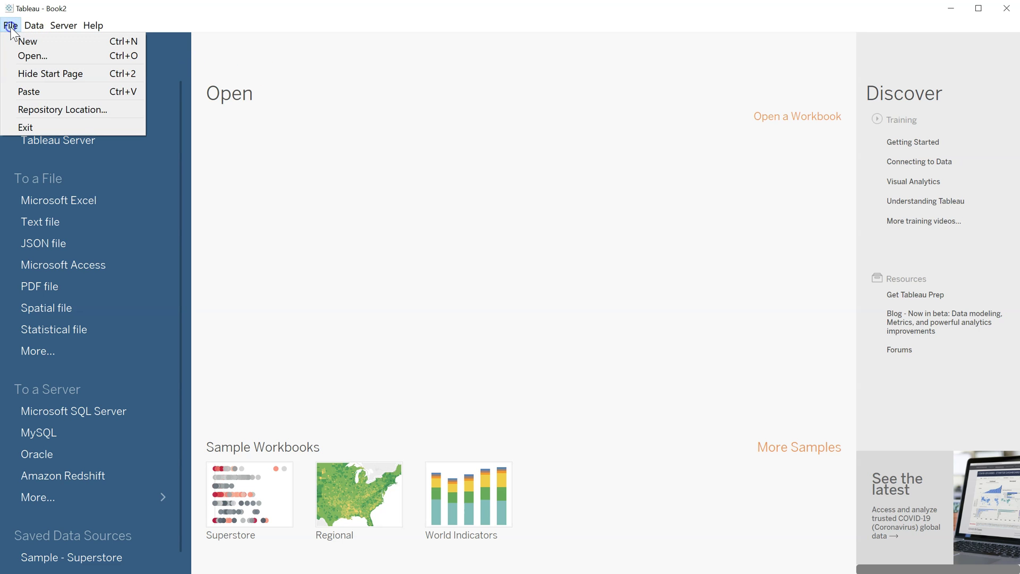
click(50, 218)
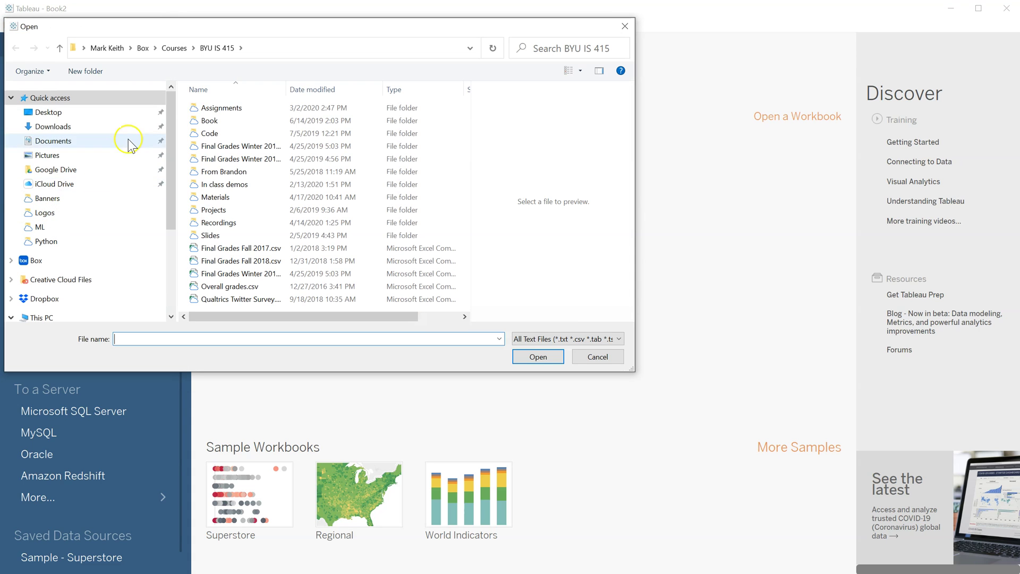
click(56, 170)
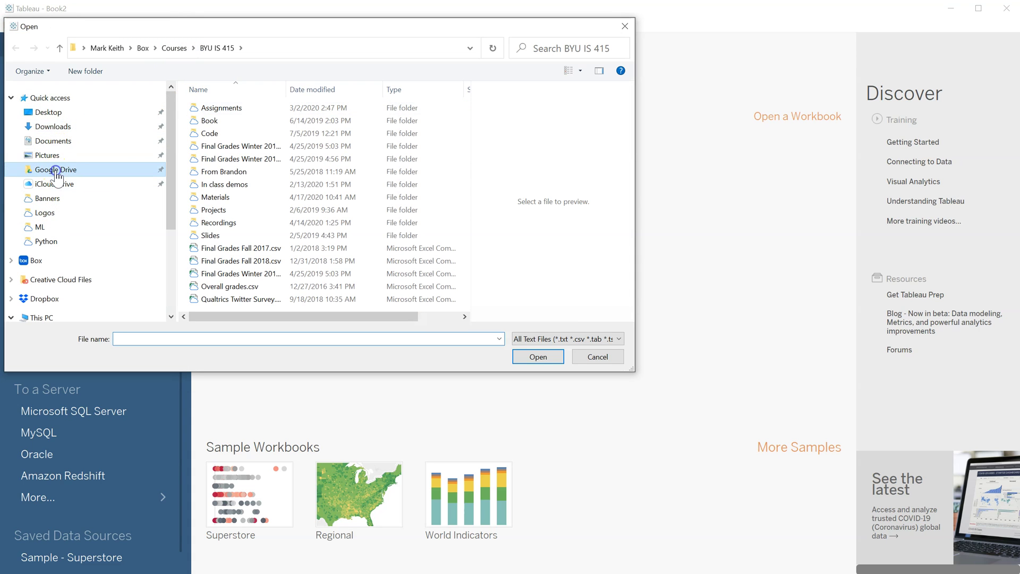
double_click(221, 108)
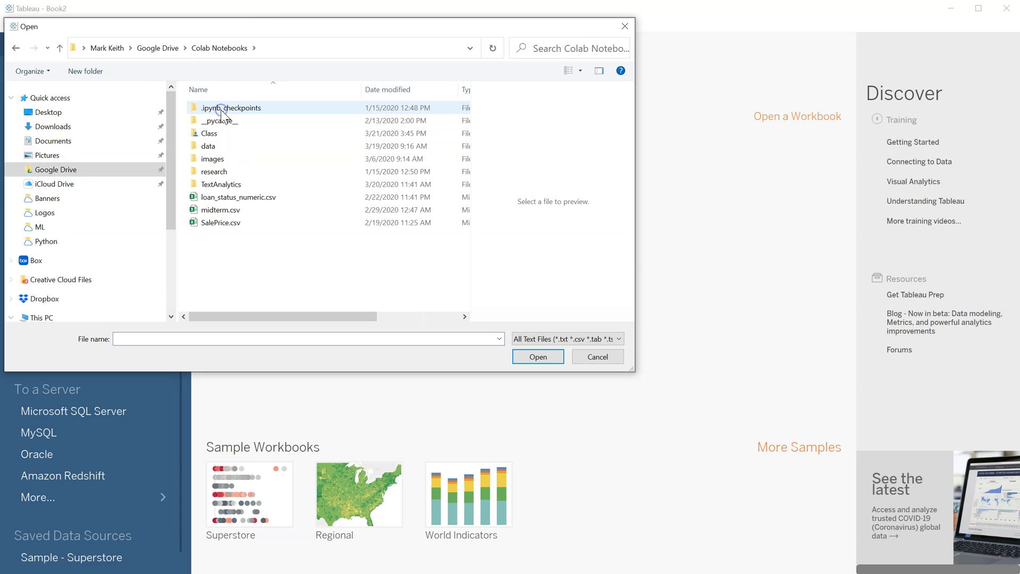
click(216, 142)
double_click(216, 141)
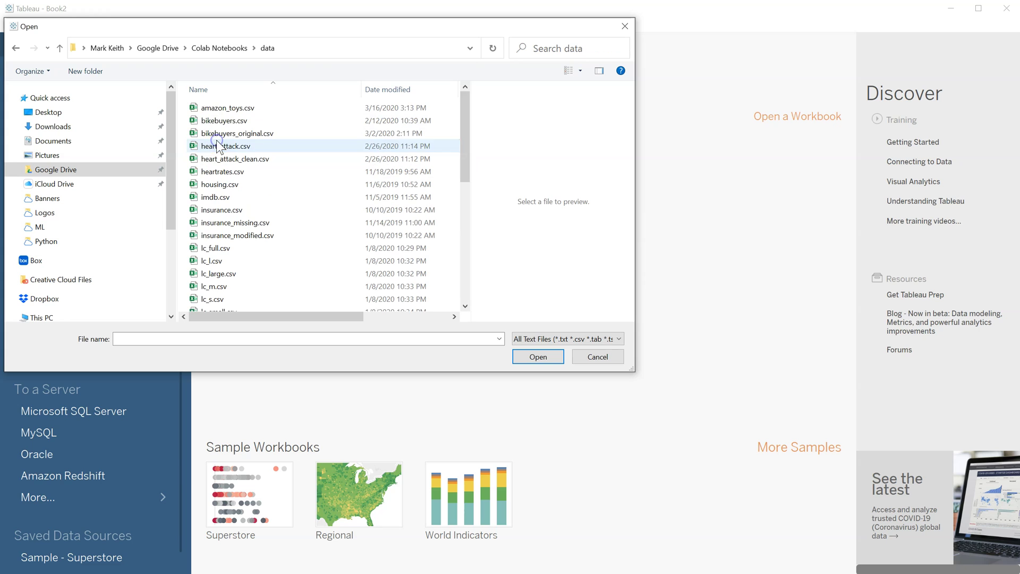
double_click(219, 205)
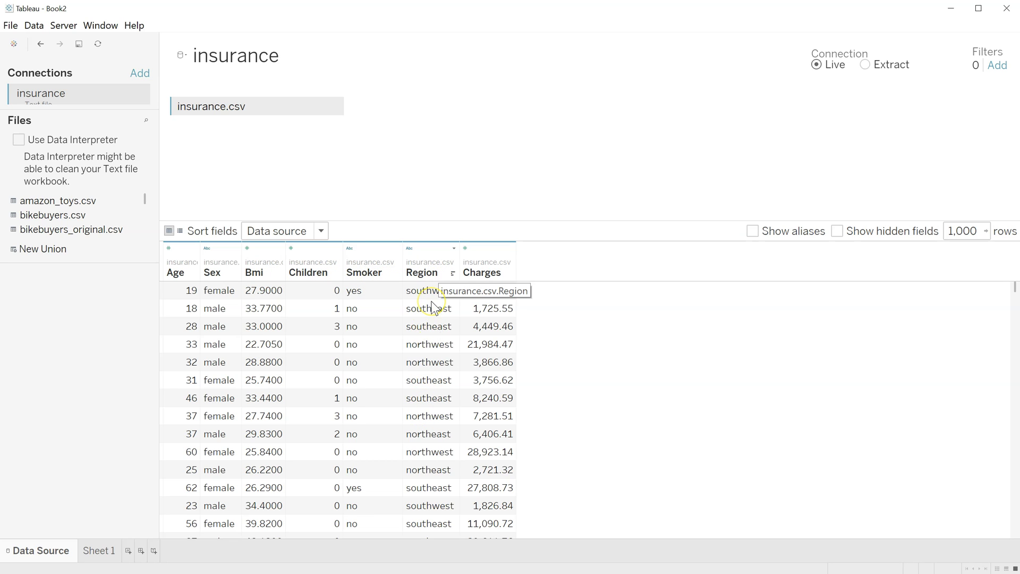
scroll(432, 307, down, 2)
scroll(432, 307, up, 2)
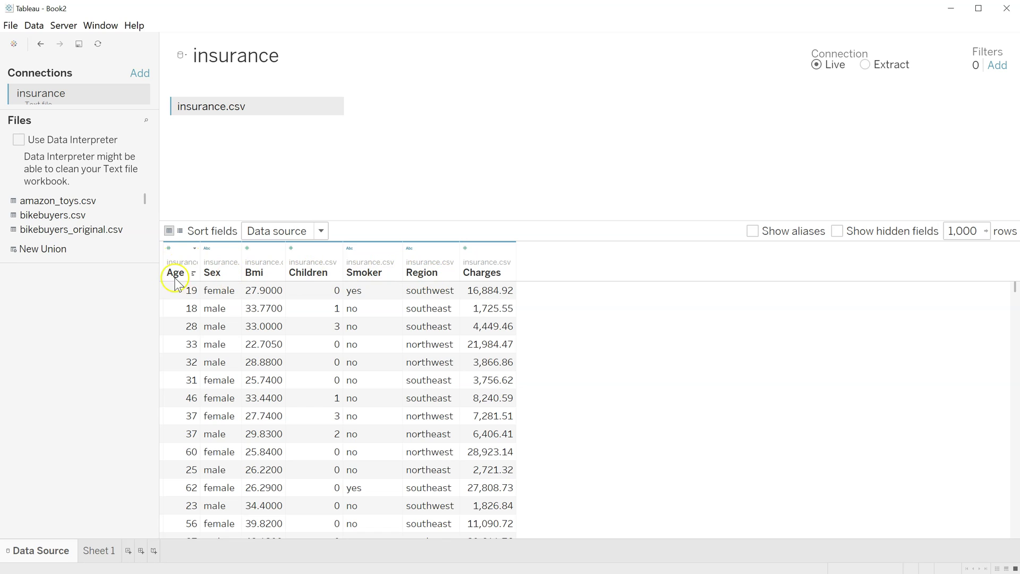
click(173, 248)
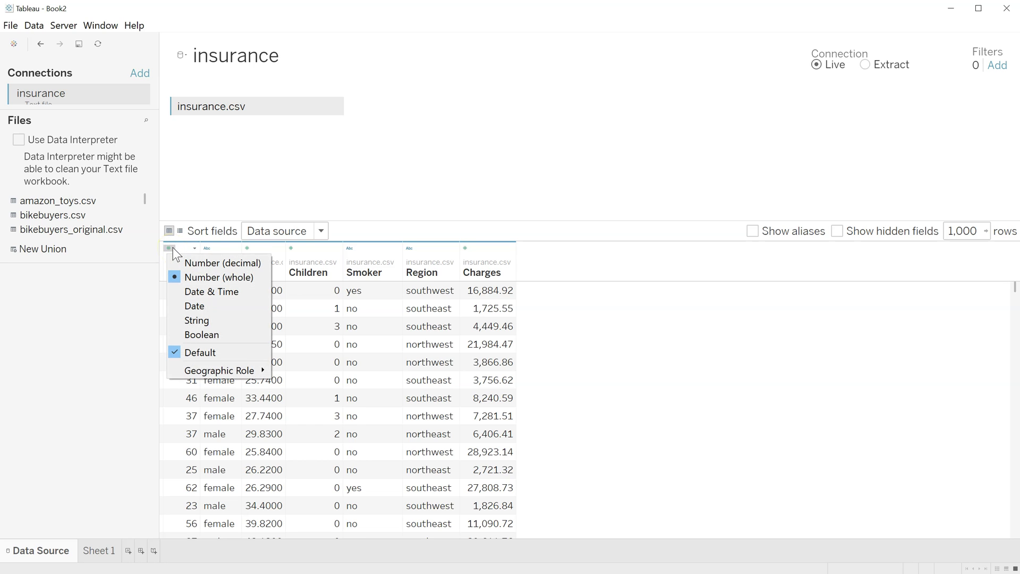
click(173, 247)
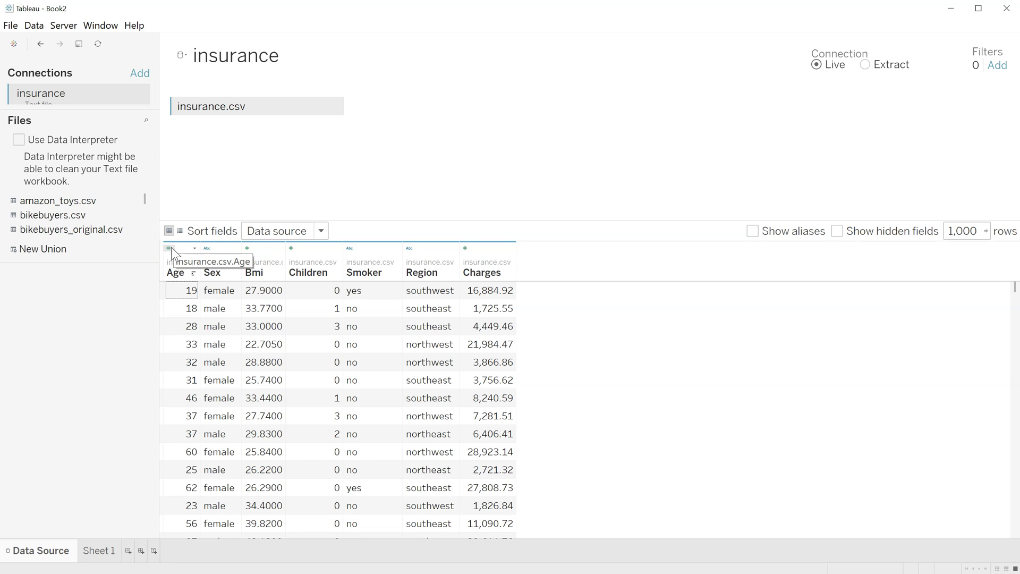
click(172, 248)
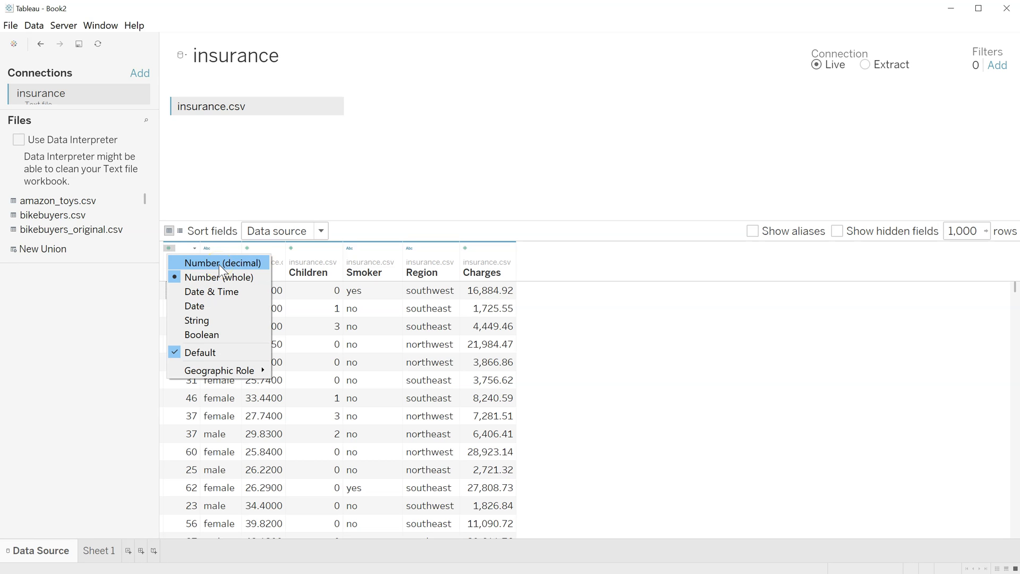
key(Escape)
key(alt+Tab)
click(246, 90)
key(alt+Tab)
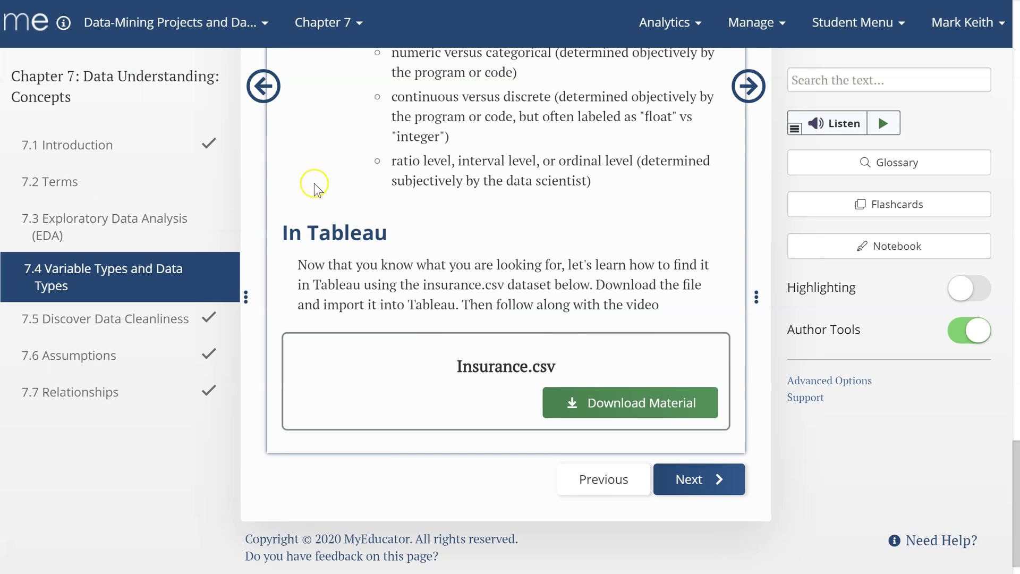
scroll(315, 187, up, 10)
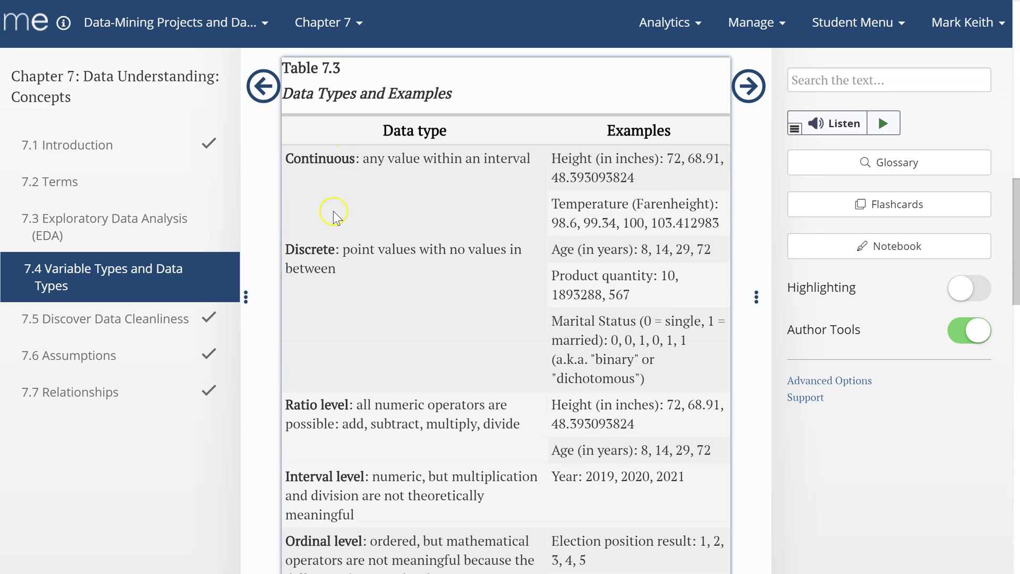
key(alt+Tab)
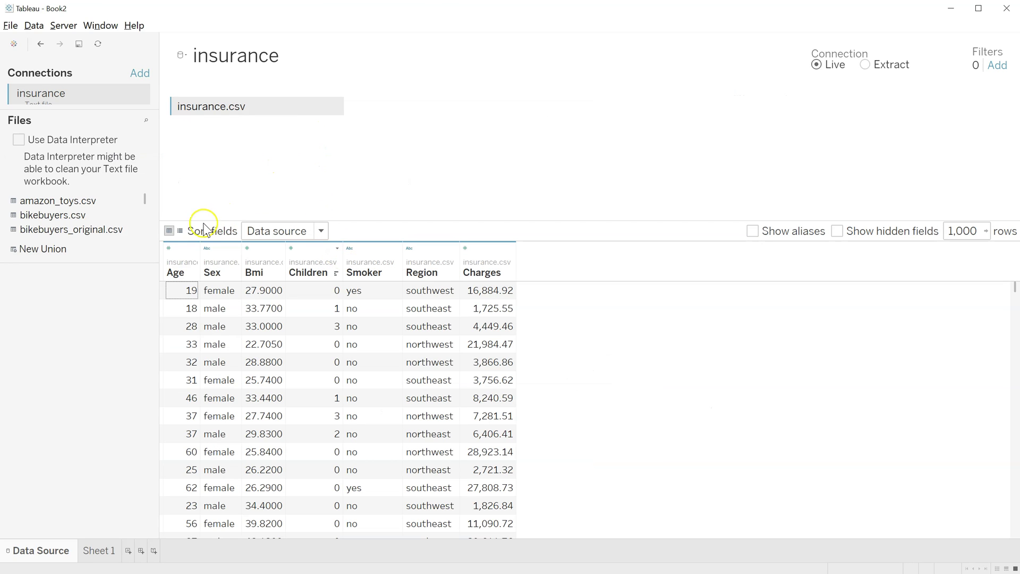
click(168, 248)
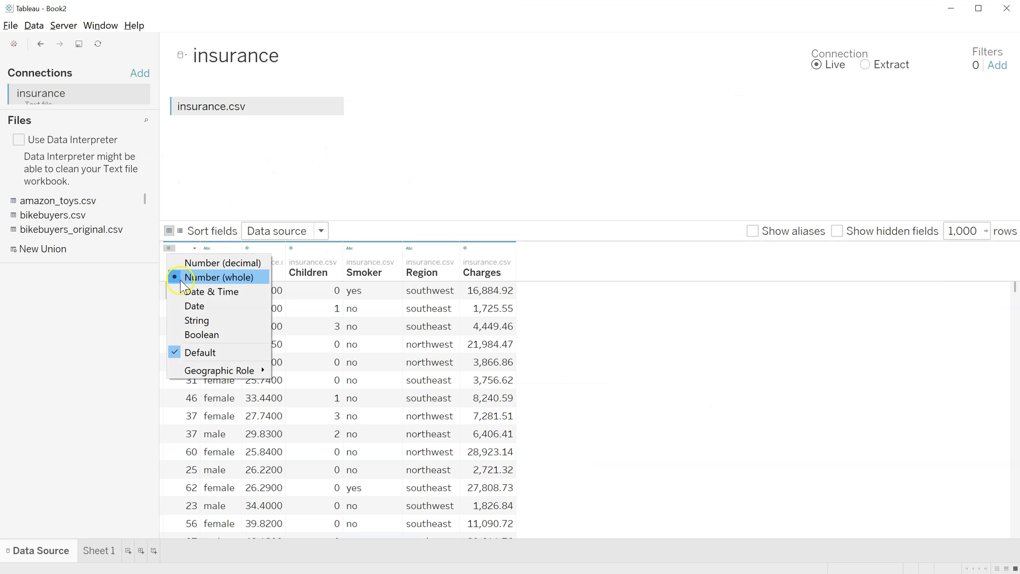
click(206, 263)
click(207, 263)
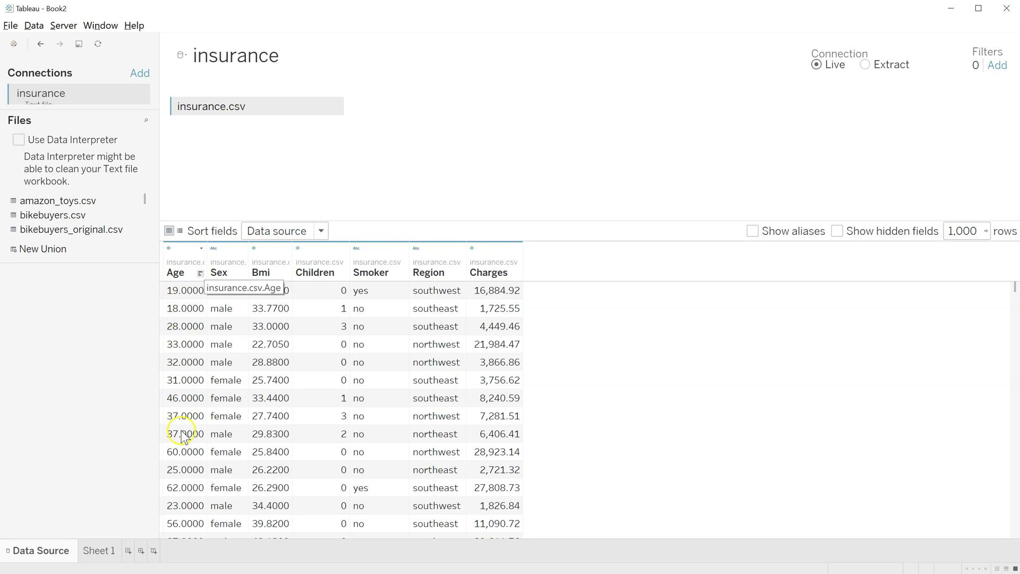
click(200, 249)
click(168, 248)
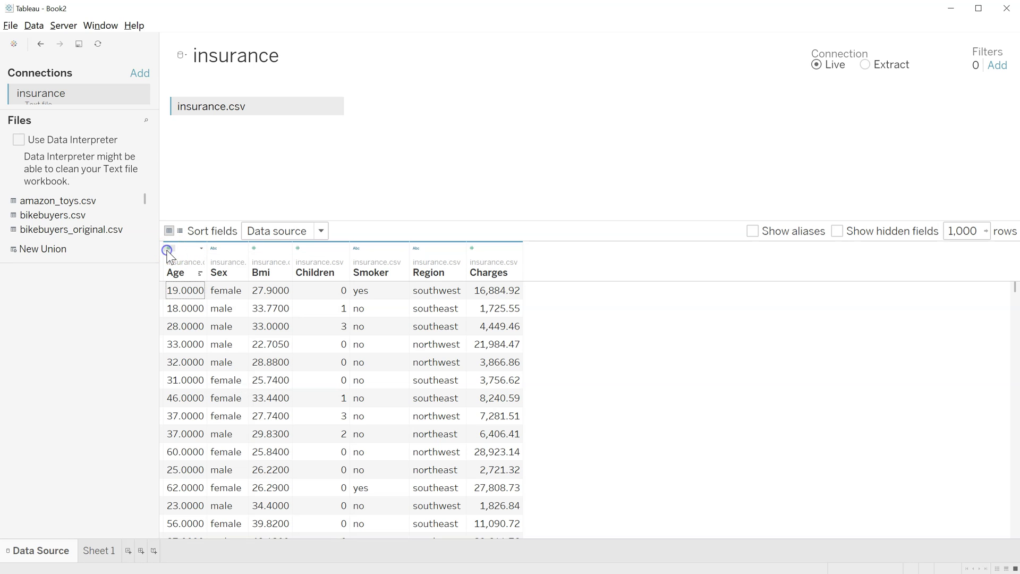
click(167, 248)
click(192, 278)
click(168, 248)
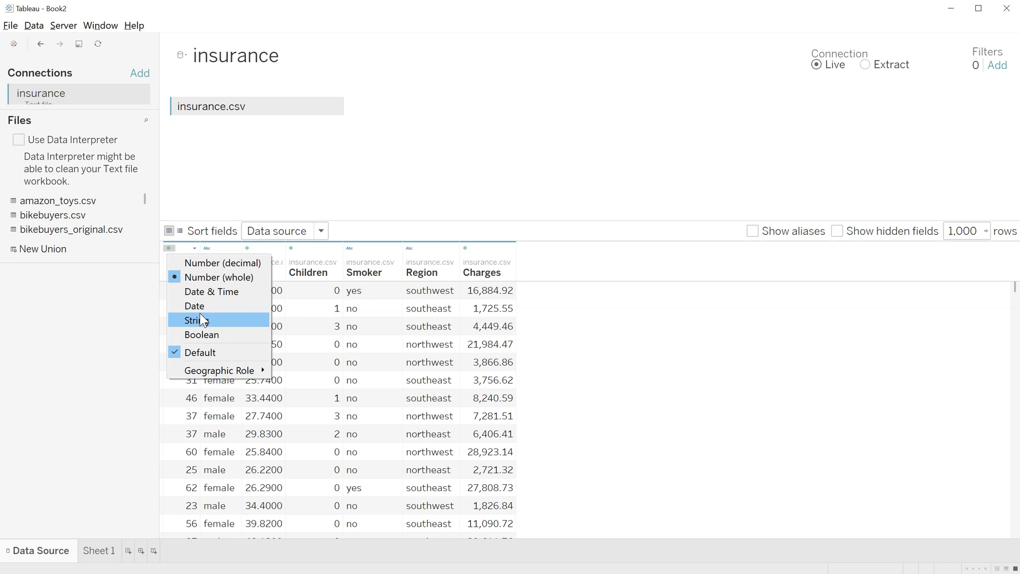
click(202, 335)
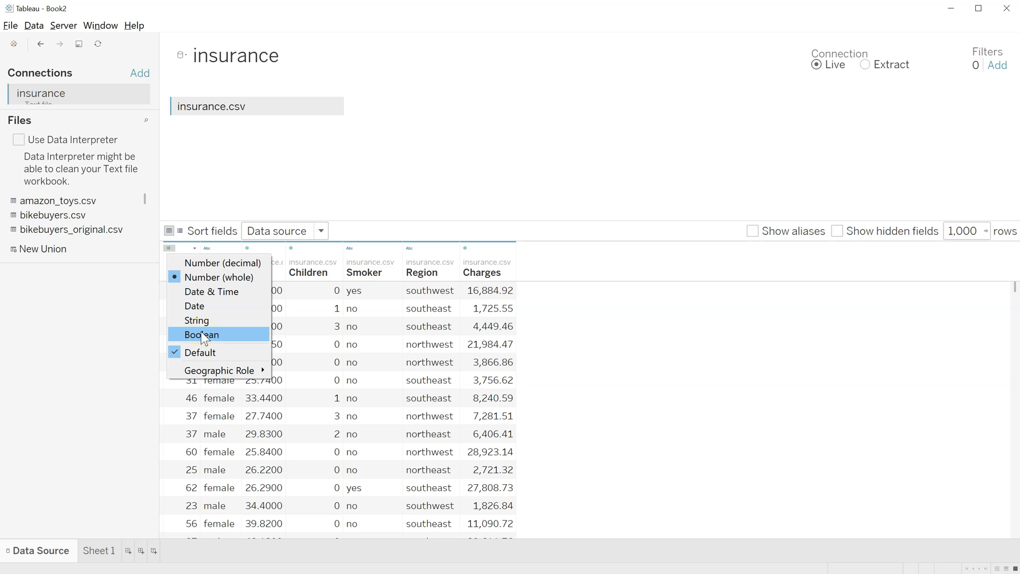
click(202, 336)
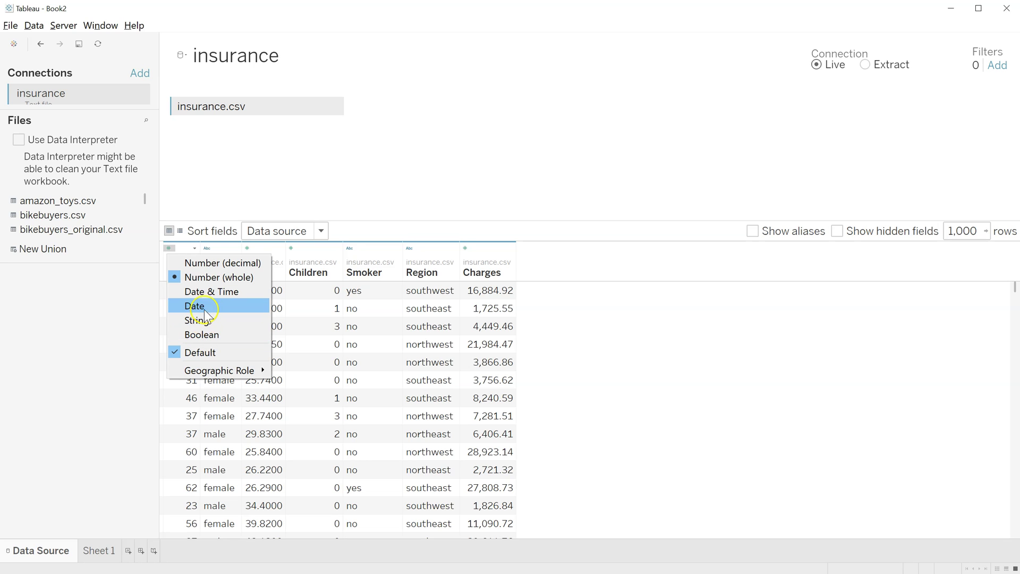
click(589, 301)
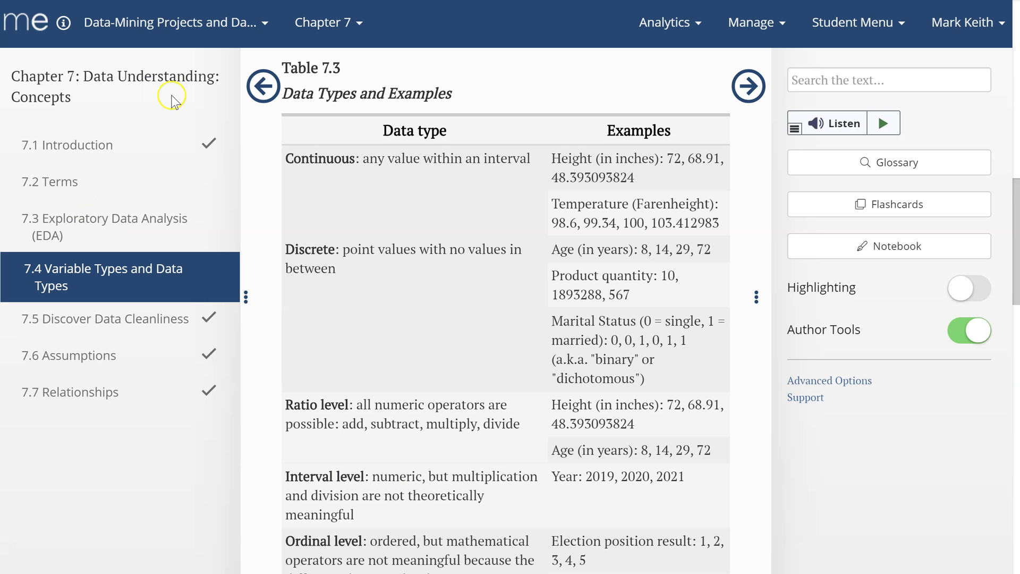
- Open the 7.1 Introduction section and find the Data description report deliverable
click(92, 146)
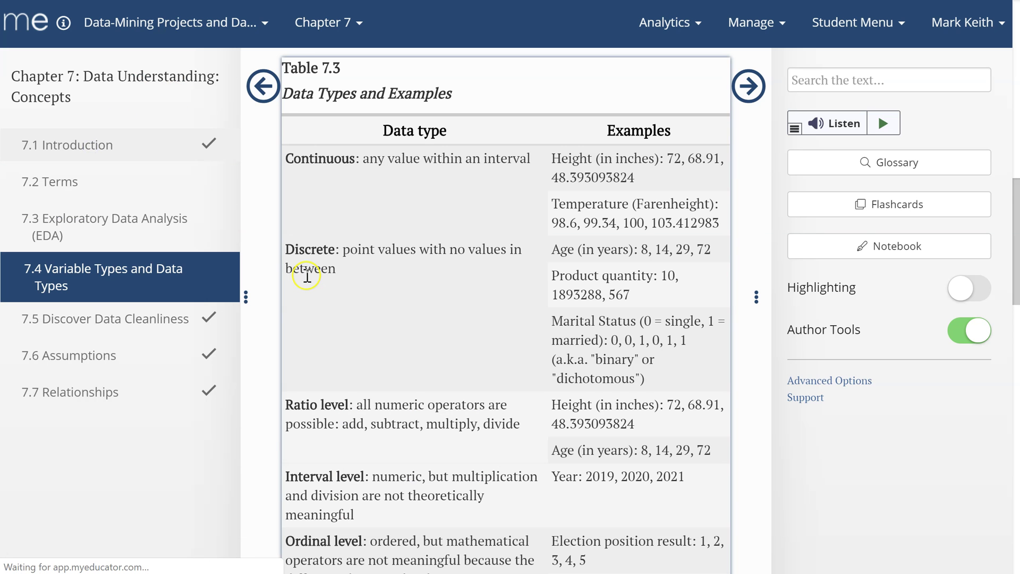
scroll(366, 323, down, 10)
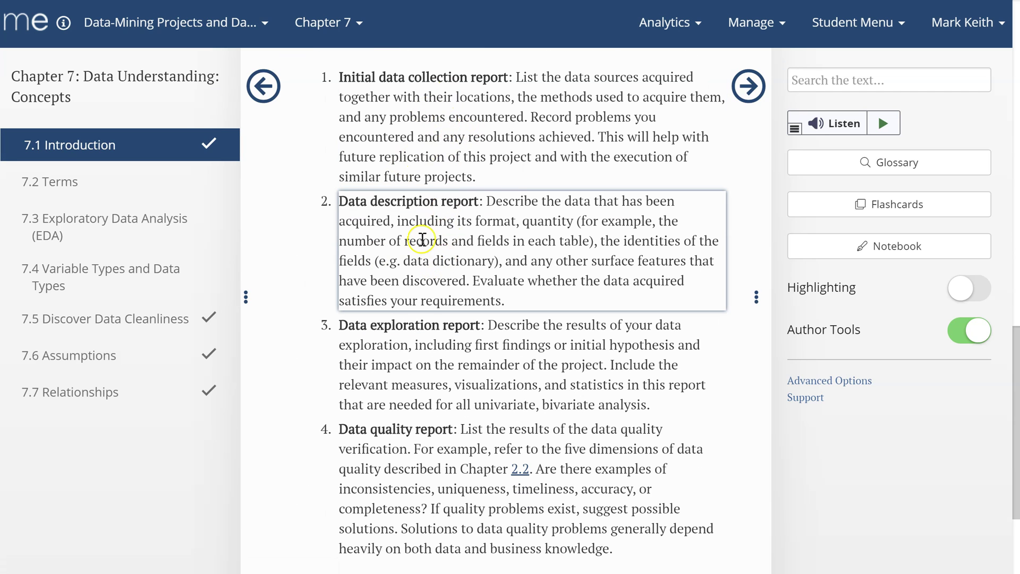
click(445, 233)
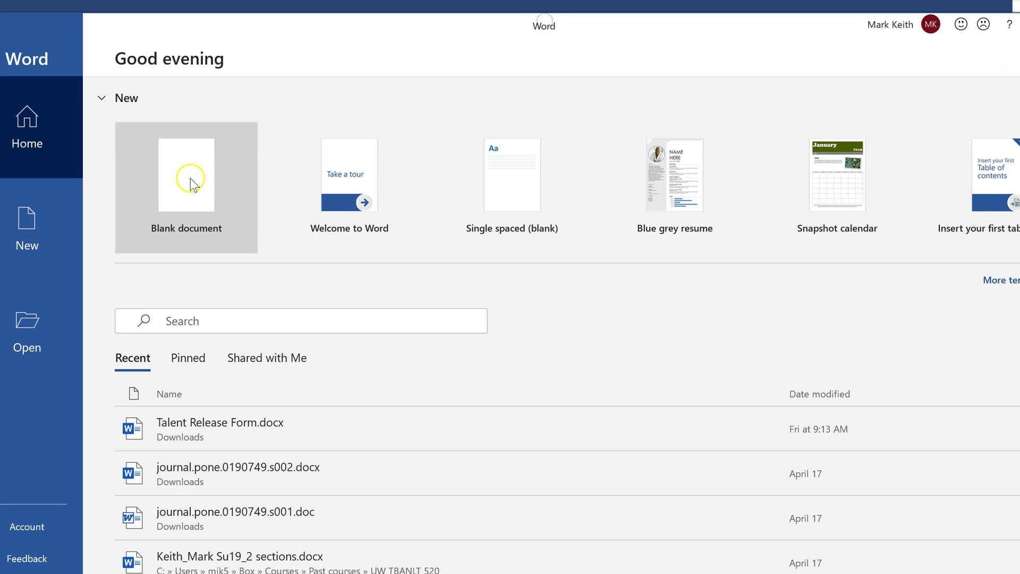
- Create a blank document and type the title 'Data Description Report'
click(190, 177)
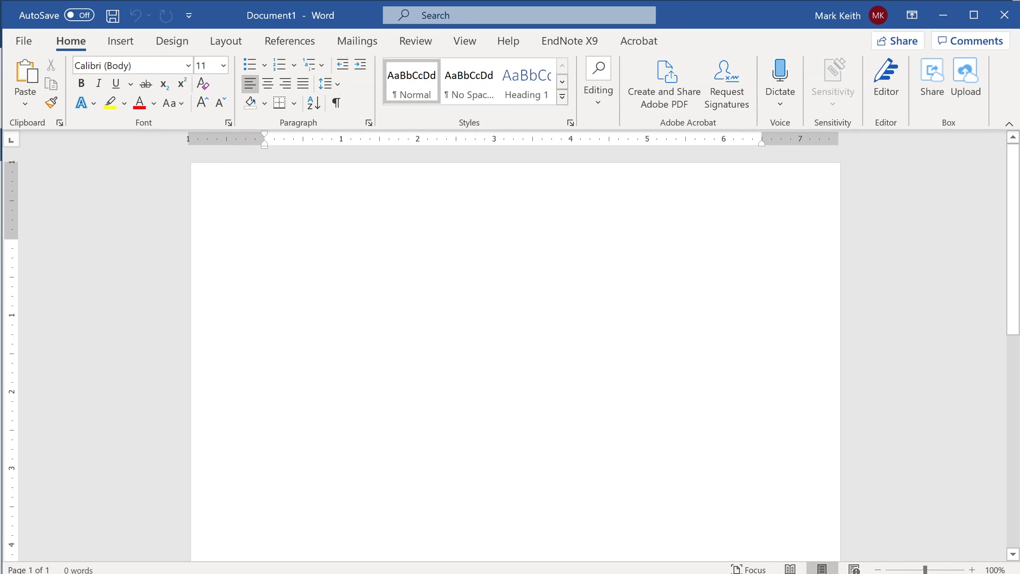
drag(1017, 573, 1014, 568)
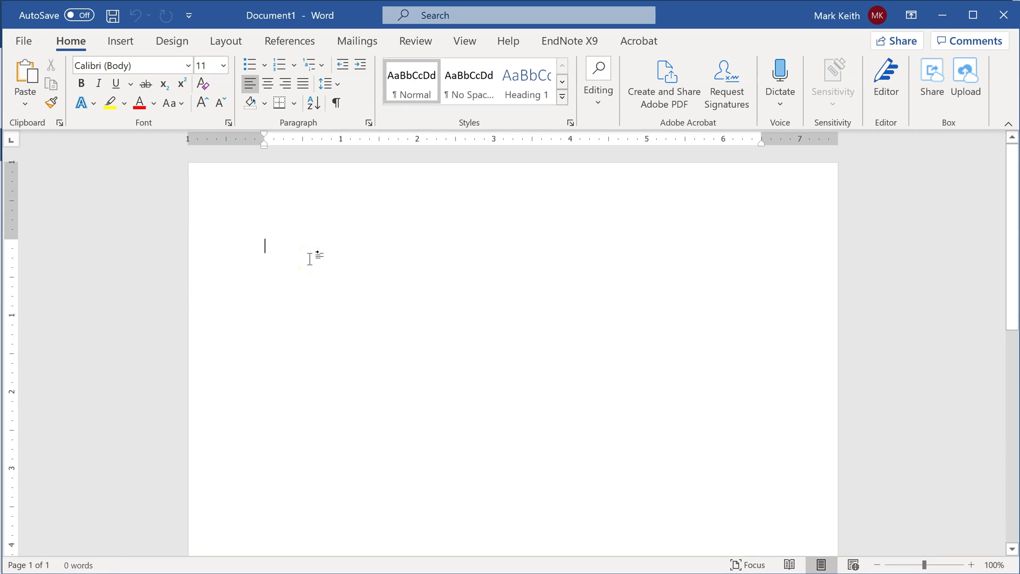
text(Data Dewscri)
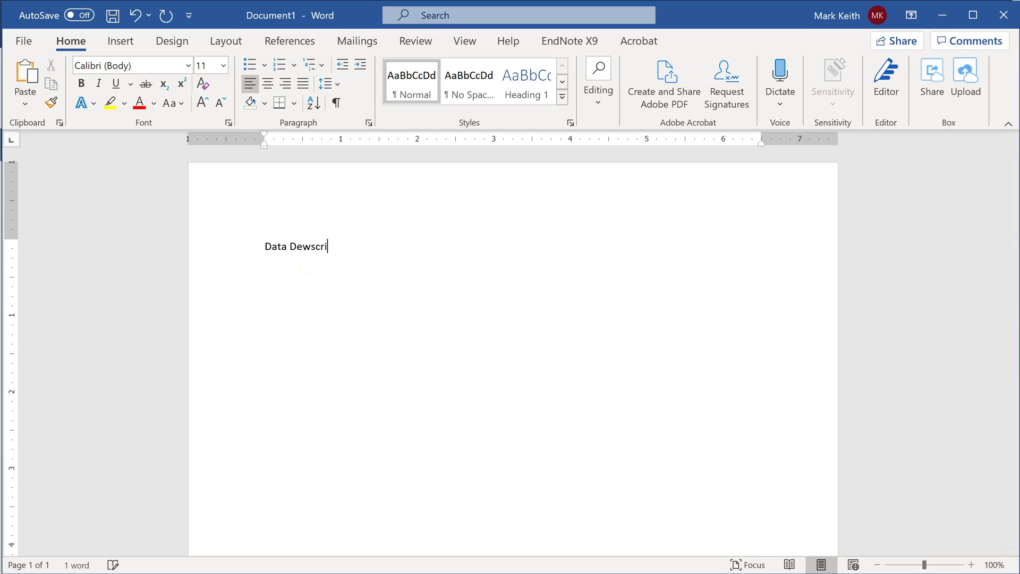
key(BackSpace)
key(BackSpace)
key(BackSpace)
key(BackSpace)
text(Description Report)
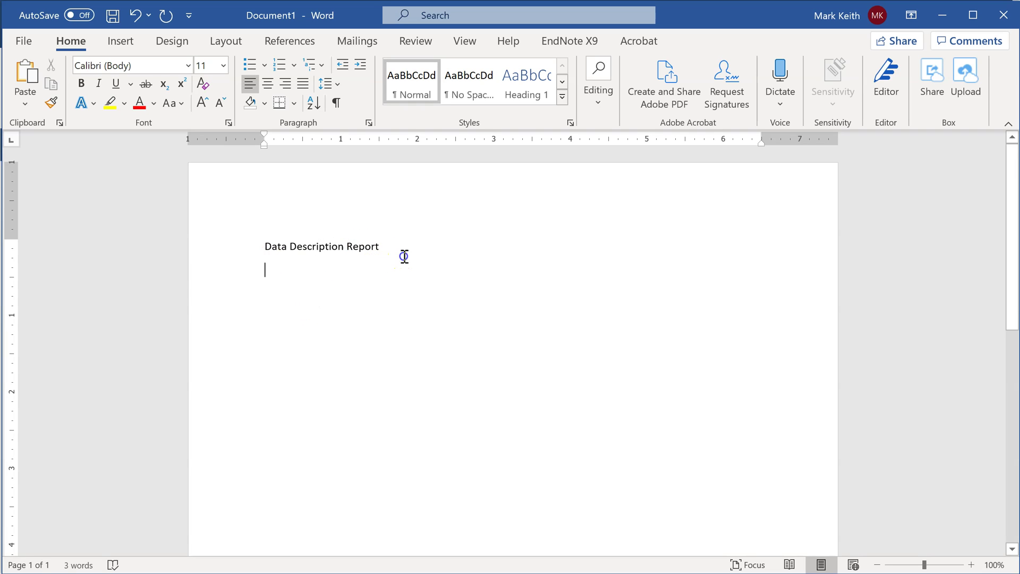
- Format the title as Heading 1 and start a normal paragraph below it
drag(402, 252, 219, 246)
click(526, 85)
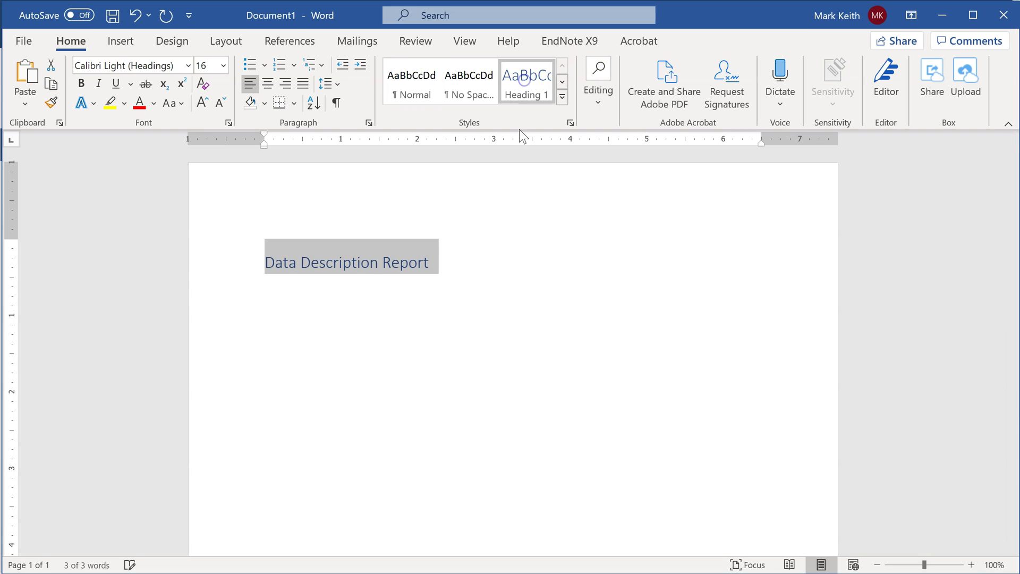
click(476, 276)
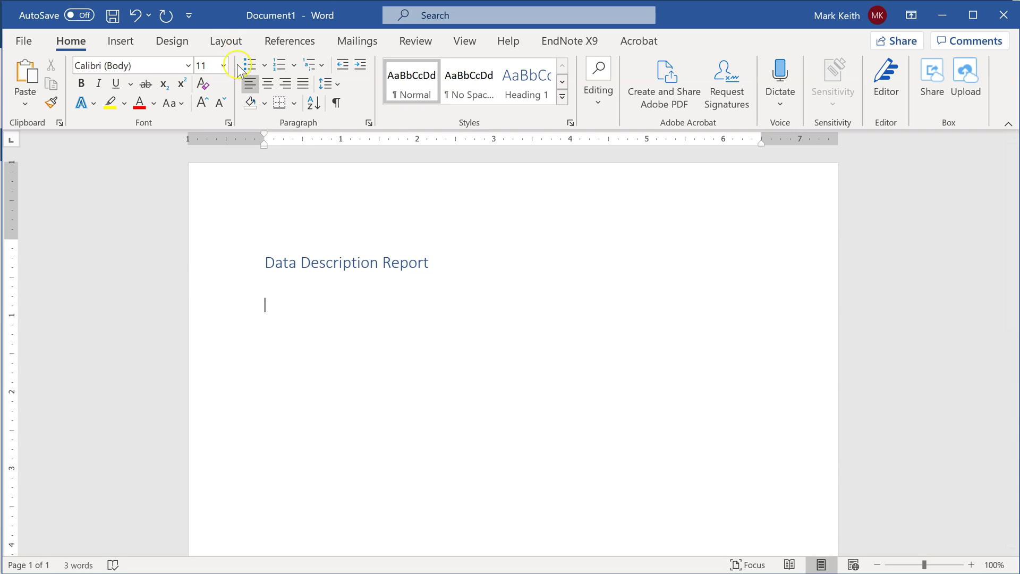
- Make a bulleted list of Age, Sex, BMI, Children, Smoker, Region and Charges
click(243, 66)
text(Age)
key(Return)
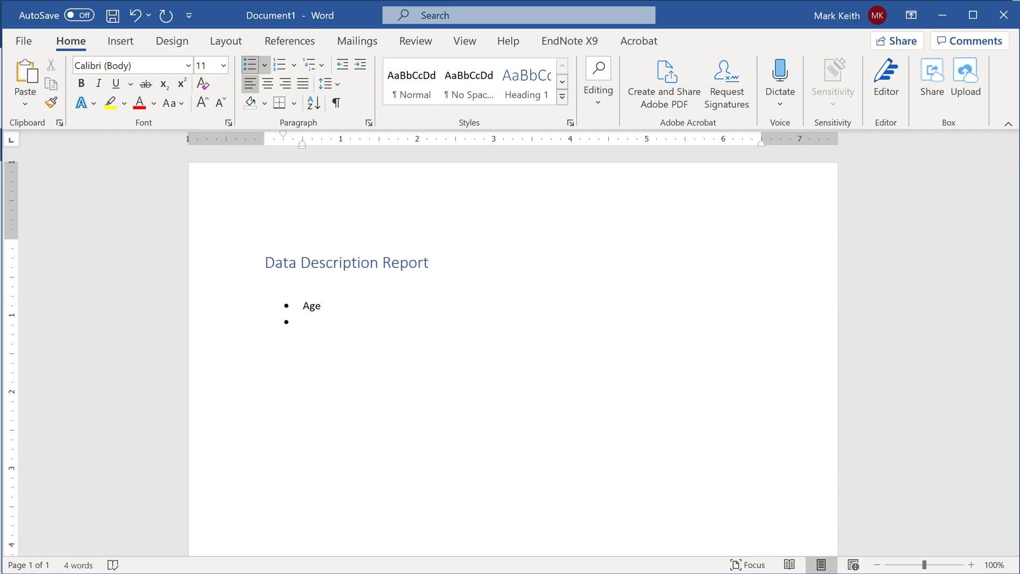
key(alt+Tab)
key(alt+Tab)
key(alt+Tab)
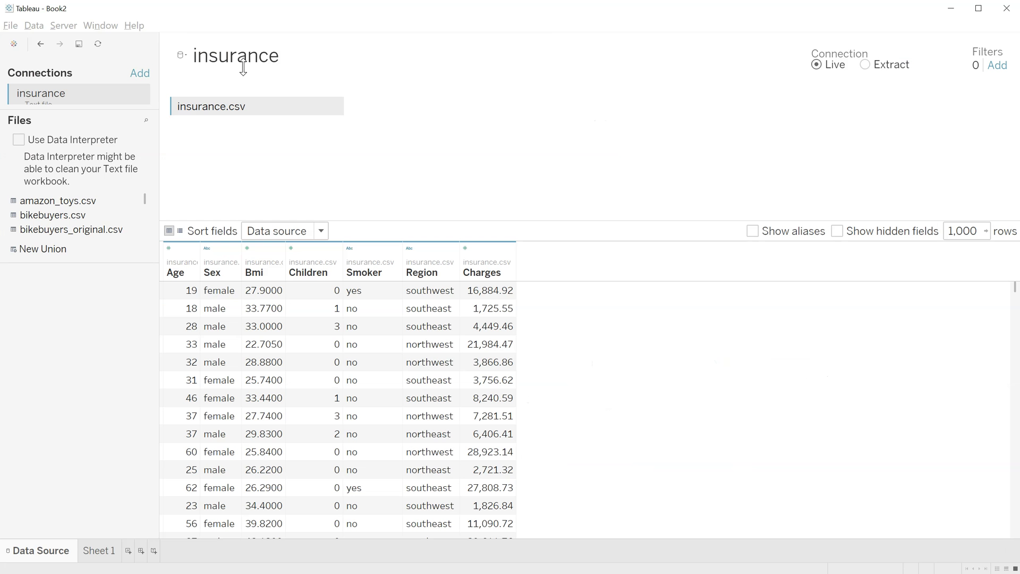
key(alt+Tab)
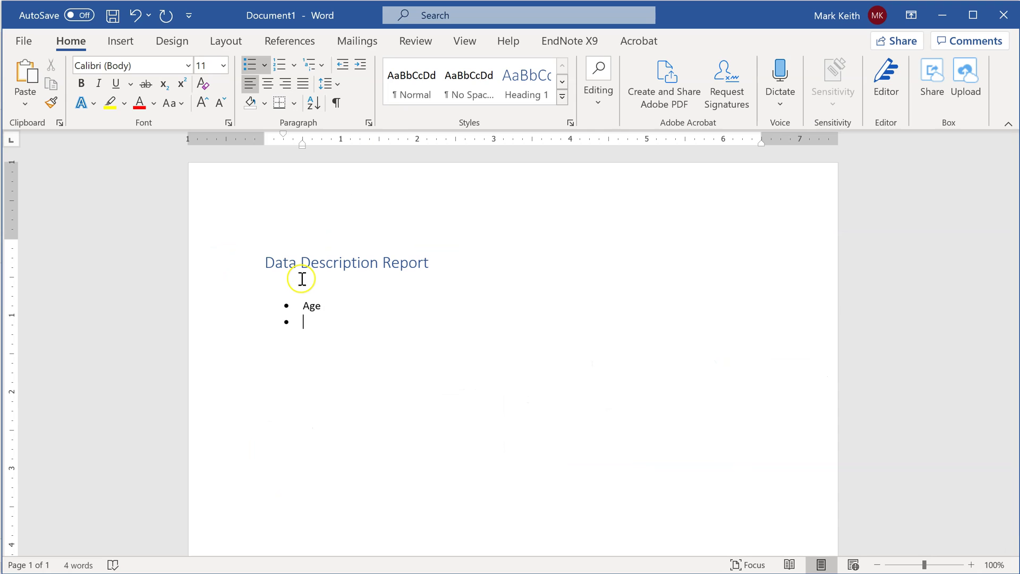
text(Sex)
key(Return)
text(BMI)
key(Return)
text(Children)
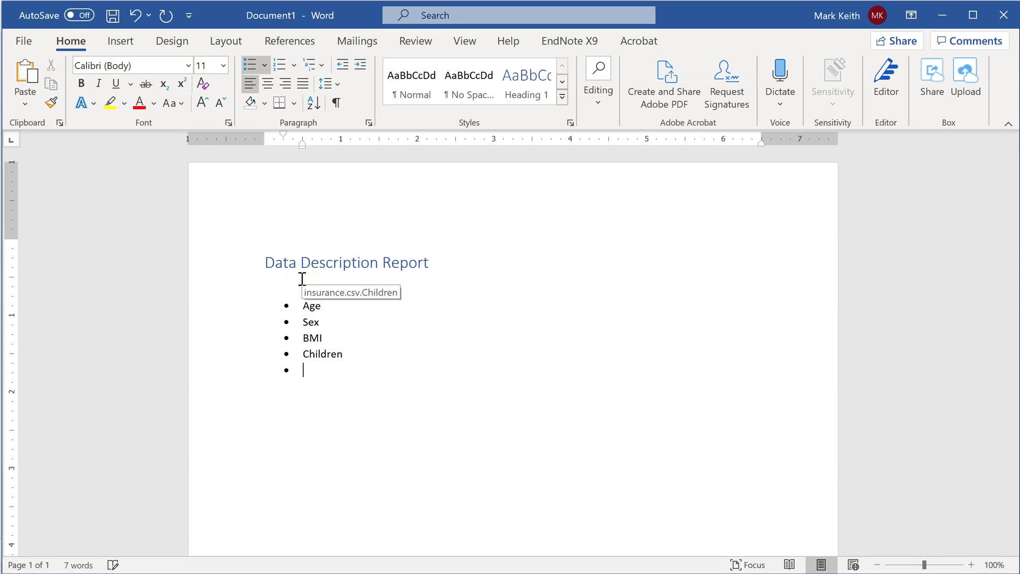
text(er)
key(Return)
text(Region)
key(Return)
text(Chargi)
key(BackSpace)
text(es)
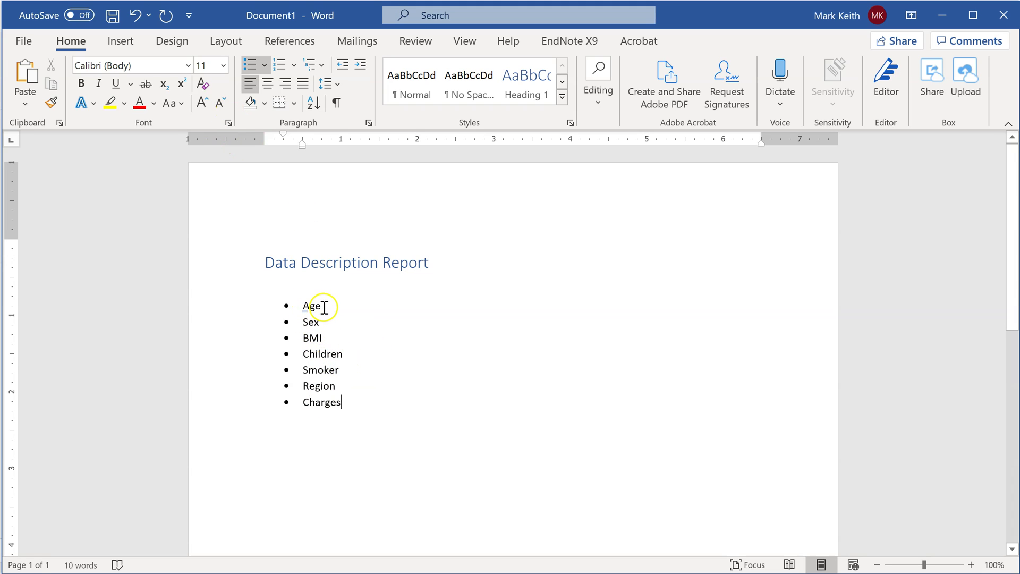
- Add an indented sub-point under Age: 'This is the age of the customer represented in the case'
click(329, 304)
key(Return)
key(Tab)
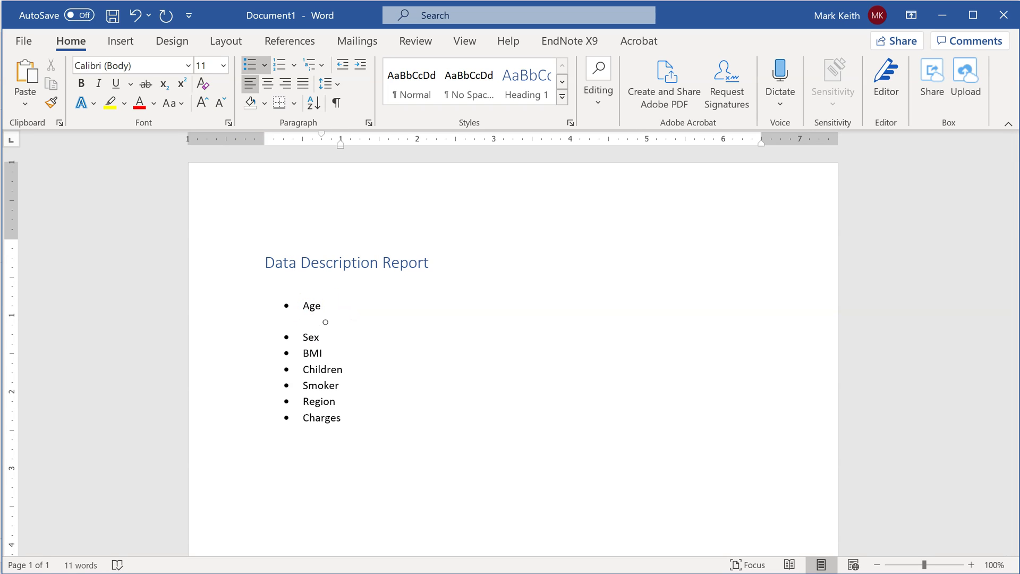
text(This is the age of the case)
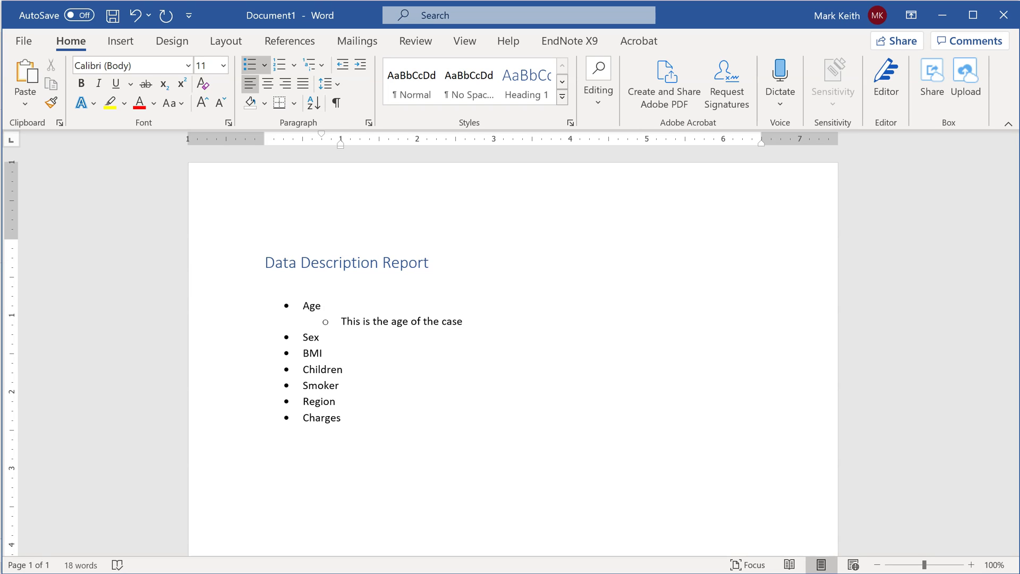
key(BackSpace)
key(BackSpace)
key(BackSpace)
key(BackSpace)
text(customer represented in the case)
- Add a second Age sub-point reading 'Discrete' and start a plain paragraph after the list
key(Return)
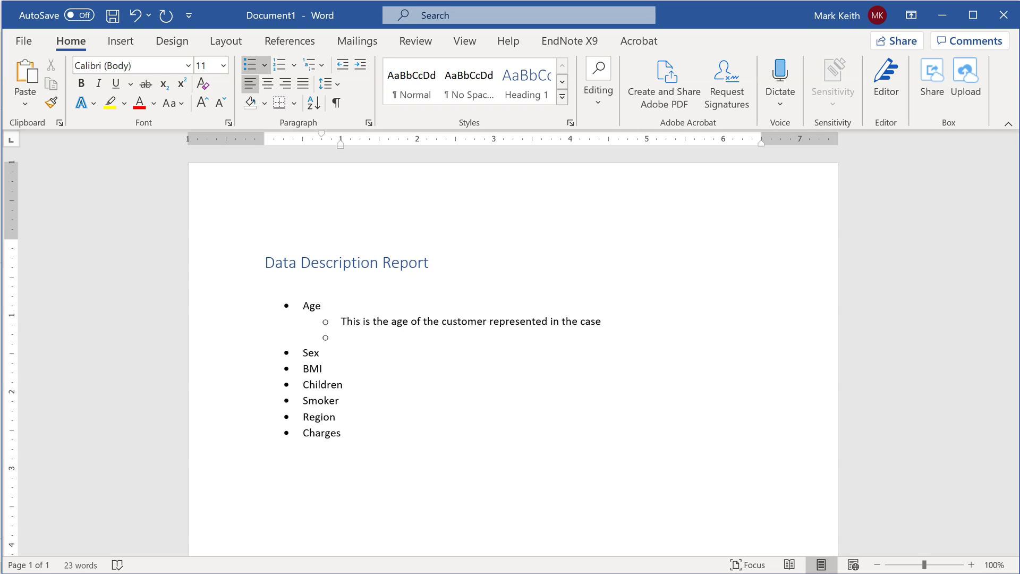
text(Integ)
key(BackSpace)
key(BackSpace)
key(BackSpace)
key(BackSpace)
key(BackSpace)
key(BackSpace)
text(Number)
key(BackSpace)
key(BackSpace)
key(BackSpace)
text(Discrete)
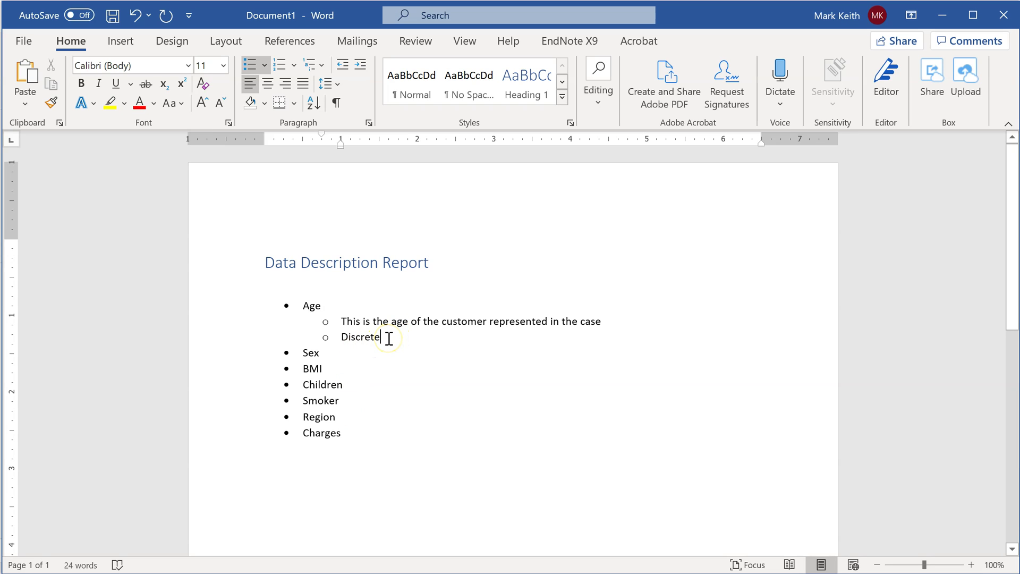
click(384, 340)
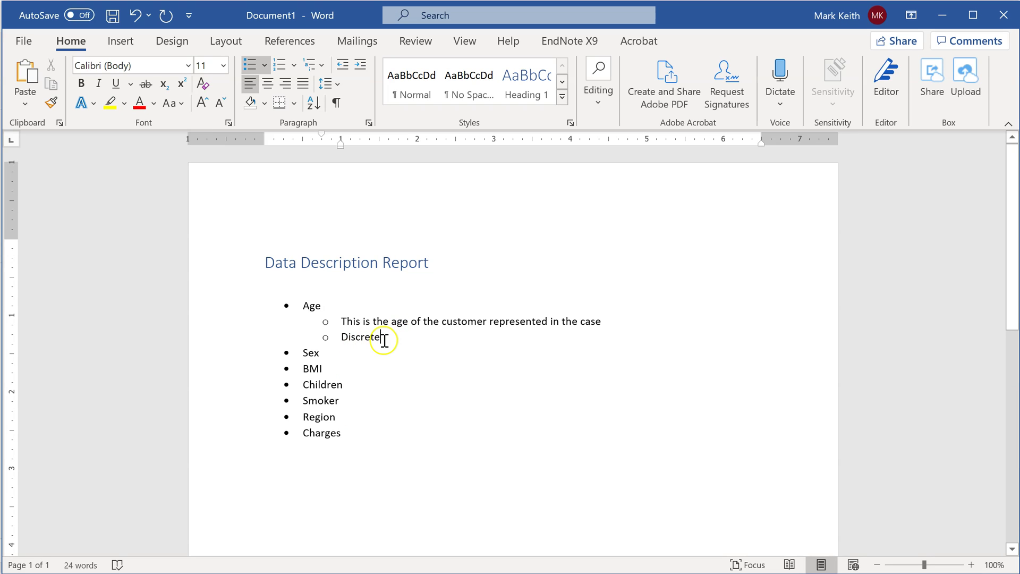
click(383, 441)
key(Return)
key(Return)
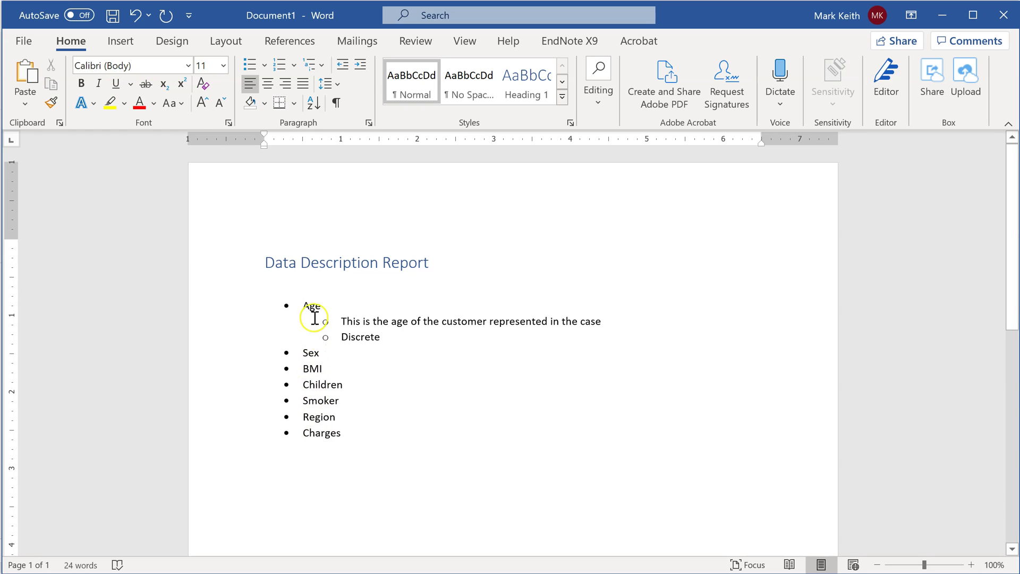
- Insert a 10-column by 8-row table below the bulleted list
click(121, 42)
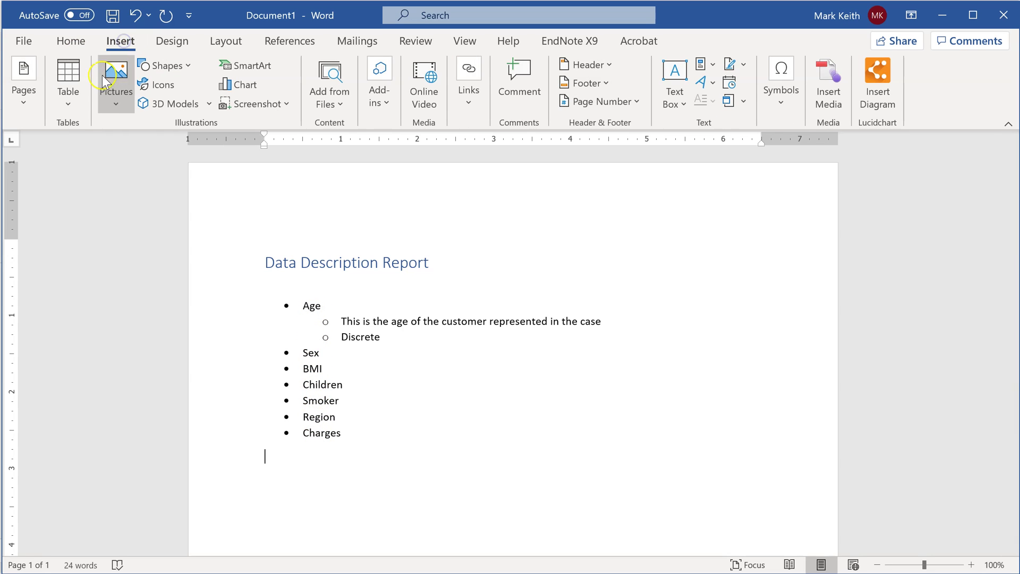
click(76, 99)
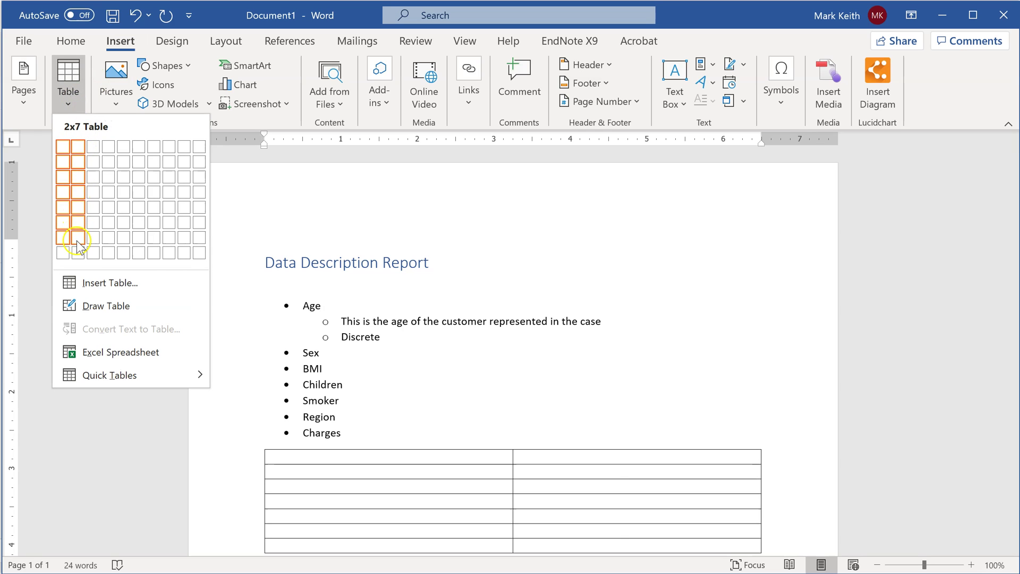
click(199, 253)
- Fill the first column with Feature, Age, Sex, BMI, Children, Smoker, Region and Charges
scroll(416, 380, down, 3)
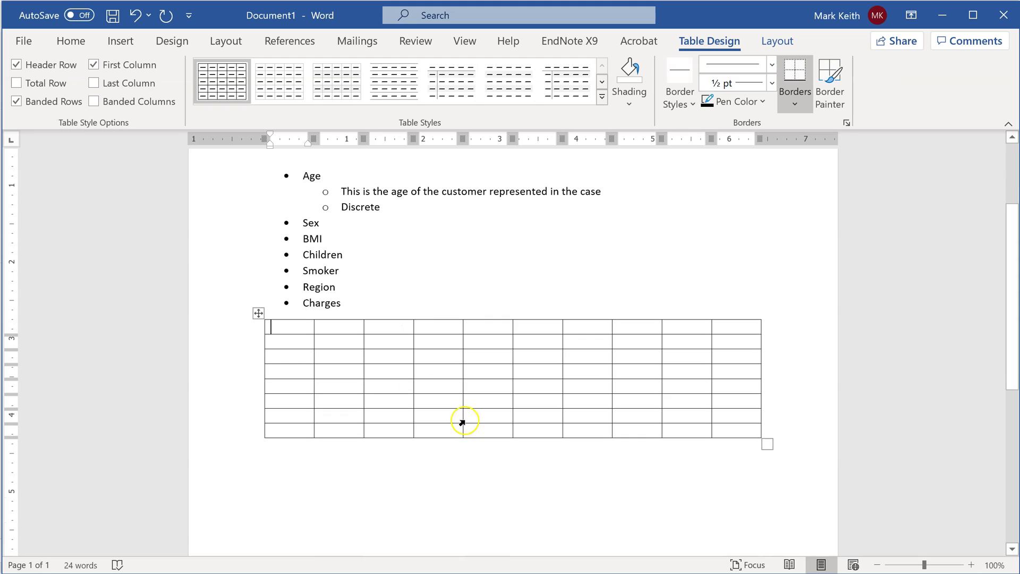
click(284, 328)
text(Feaure)
key(BackSpace)
key(BackSpace)
key(BackSpace)
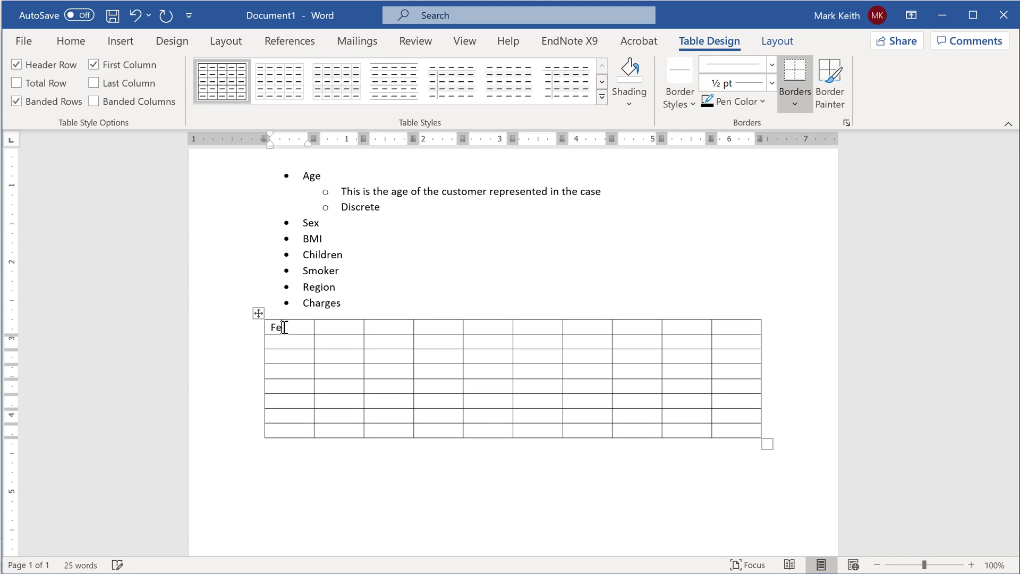
text(tur)
key(Down)
text(AGe)
key(BackSpace)
key(BackSpace)
text(ge)
key(Down)
text(BMI)
key(Down)
text(Children)
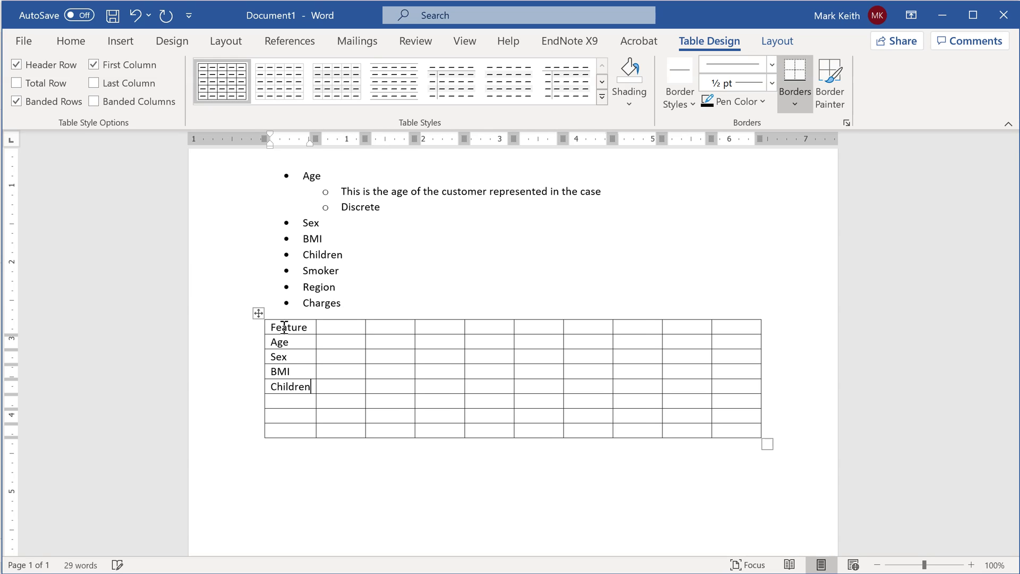
text(Smoker)
text(Region)
text(c)
text(harges)
drag(353, 304, 234, 178)
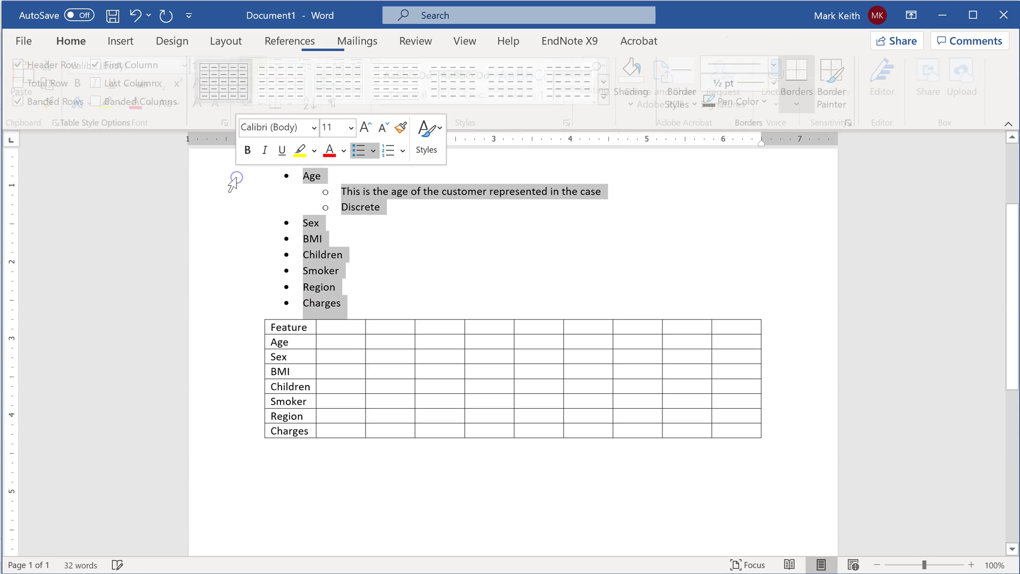
- Delete the 'Discrete' sub-point under Age
scroll(433, 243, up, 2)
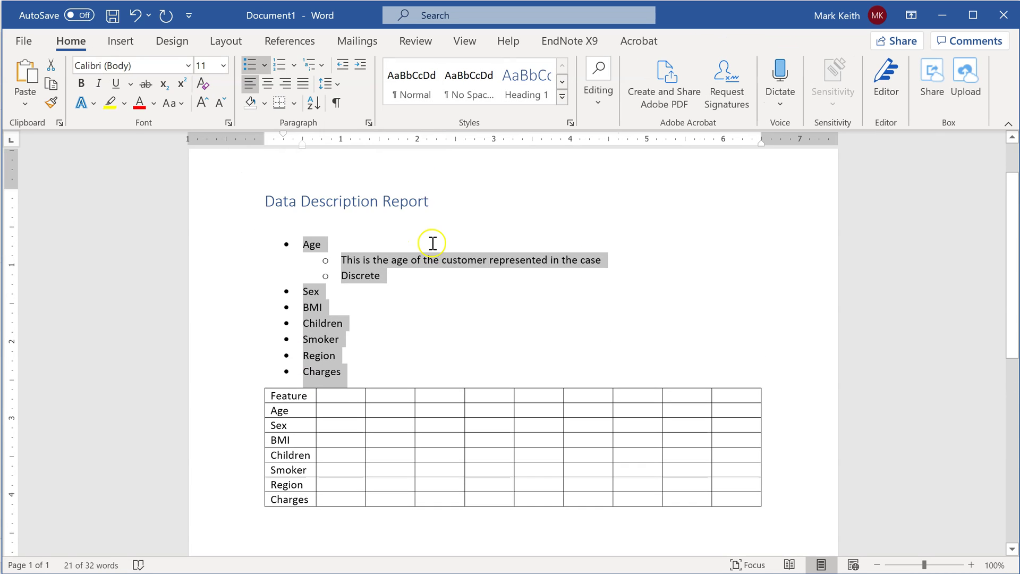
click(416, 296)
drag(412, 292, 328, 293)
key(BackSpace)
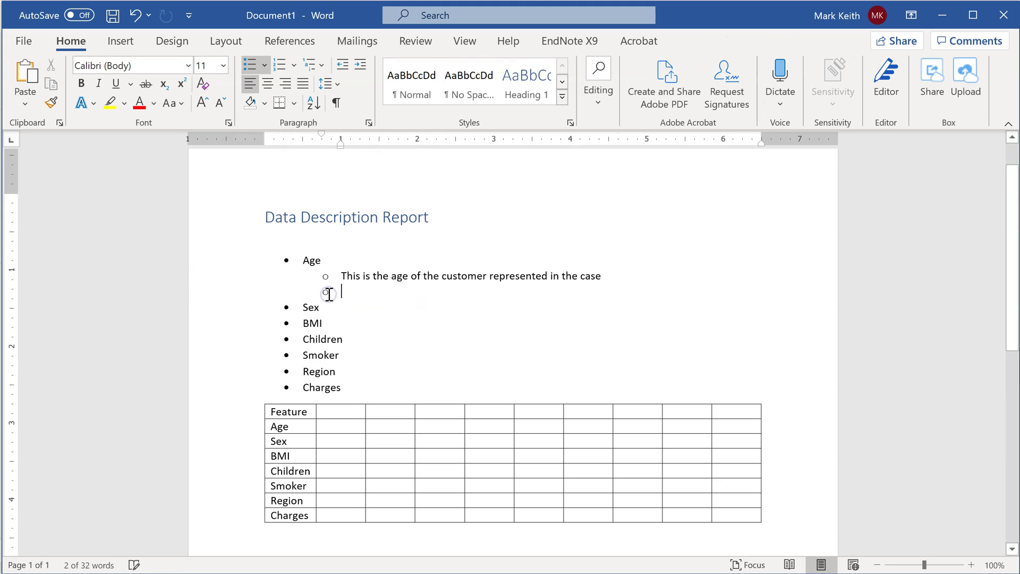
key(BackSpace)
key(Return)
key(BackSpace)
key(BackSpace)
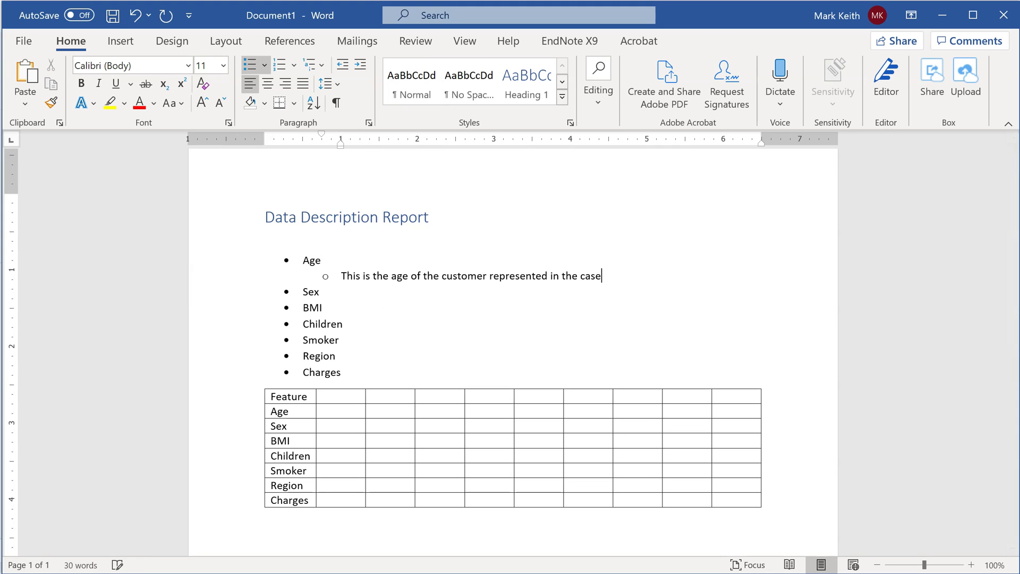
- Add sub-points describing Sex as the customer's biological sex and BMI as their body mass index
click(373, 291)
key(Return)
key(Tab)
text(This is the bil)
text(logical sex of the customer)
click(322, 323)
key(Return)
key(Tab)
text(This is the body mass index of the customer)
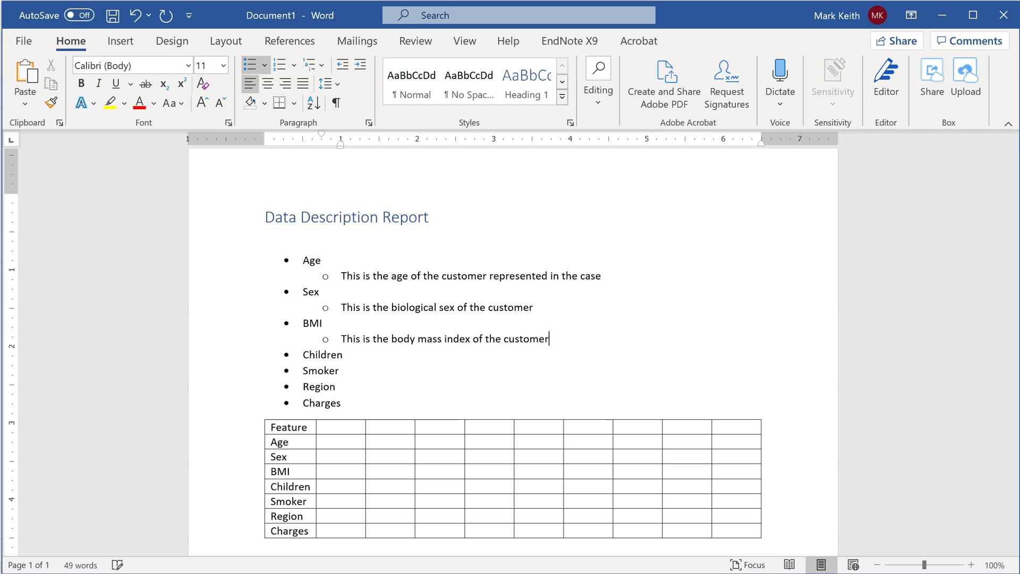
- Add sub-points 'Number of children of the customer' under Children and 'Whether or not (yes/no)' under Smoker
click(342, 354)
key(Return)
key(Tab)
text(Number of childre)
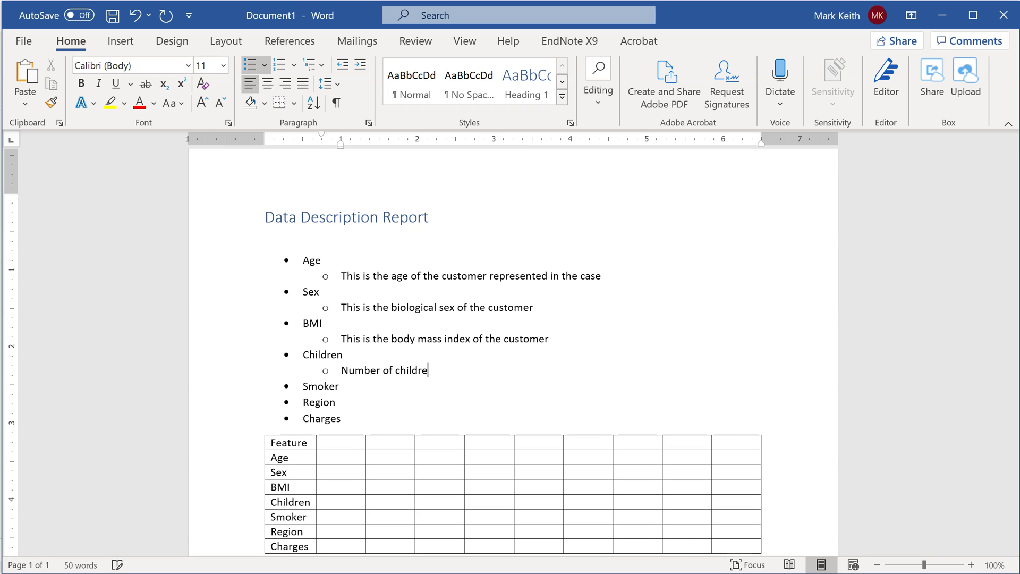
text(n of the customer)
key(Down)
key(Return)
key(Tab)
text(Whe)
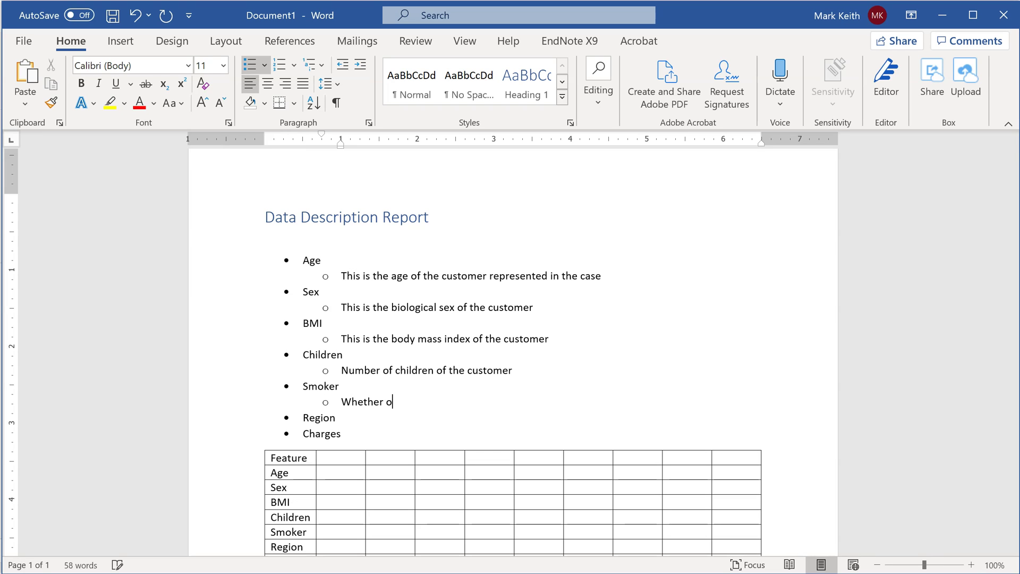
text(ther or not (yes/no))
- Check the Smoker values in Tableau's data grid, then return to the Word report
key(alt+Tab)
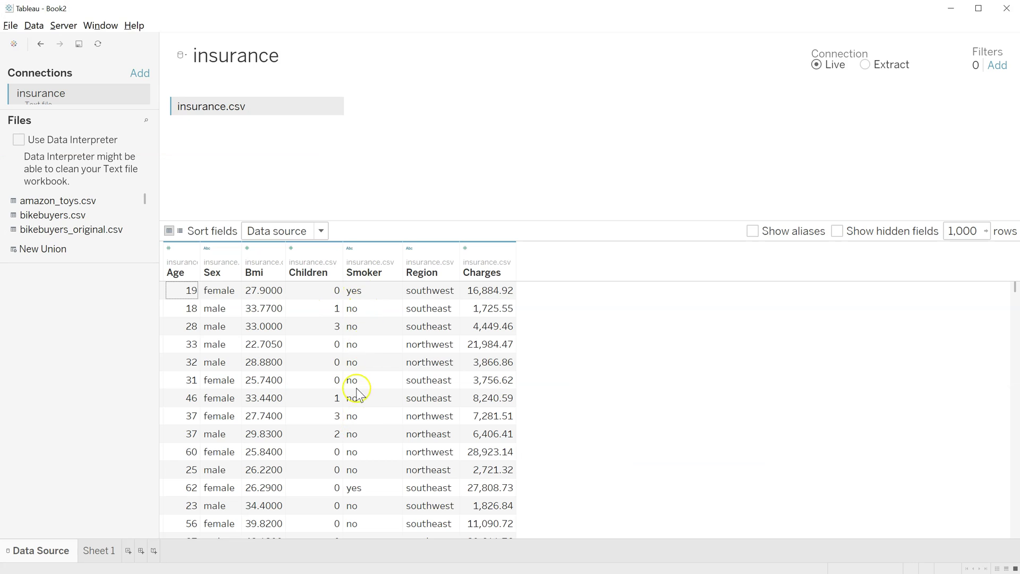
key(alt+Tab)
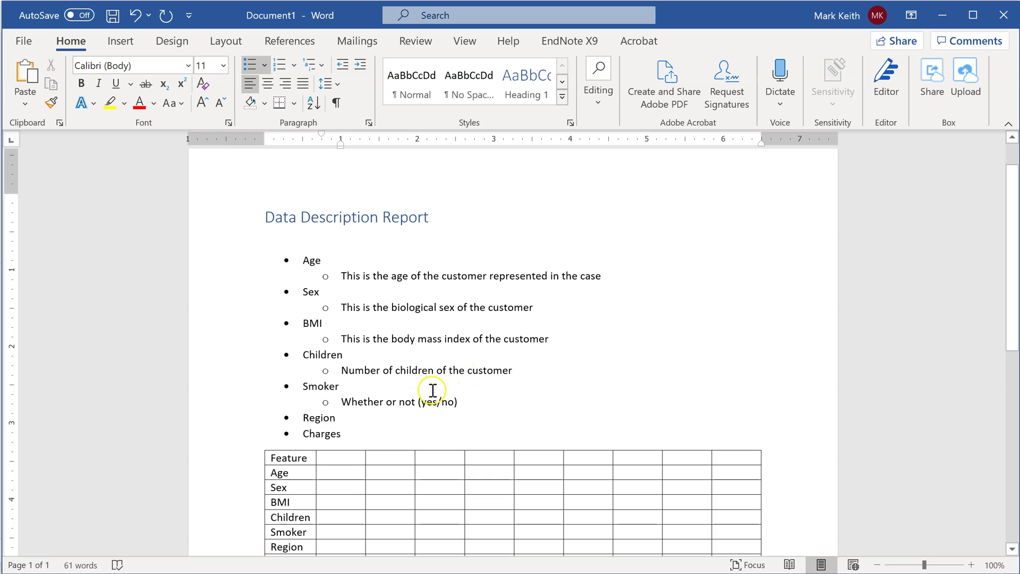
- Finish the Smoker note and add Region ('Where the customer…') and Charges ('The annual charges…') sub-points
click(460, 403)
text(the customer is a smoker)
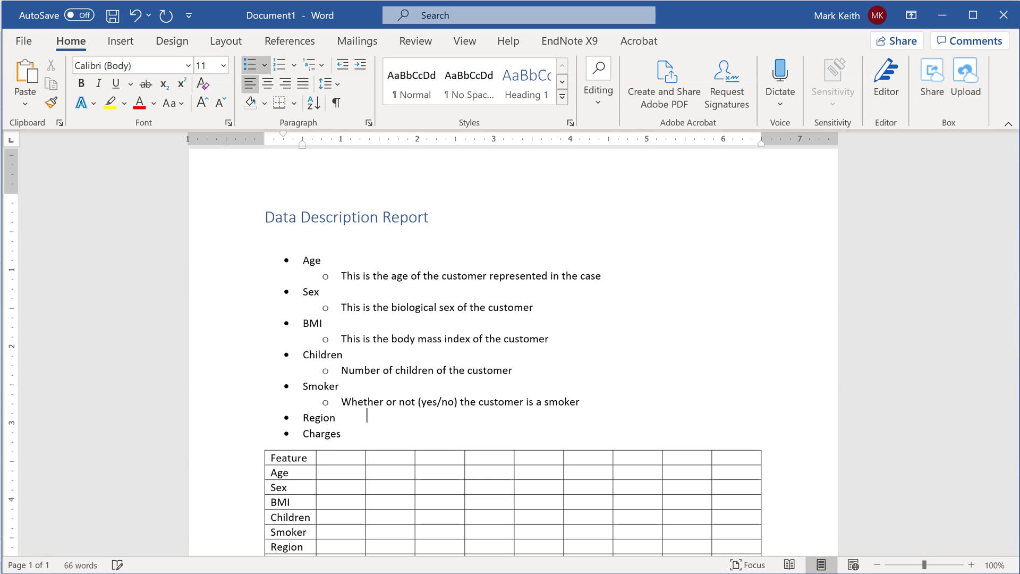
key(Return)
key(Tab)
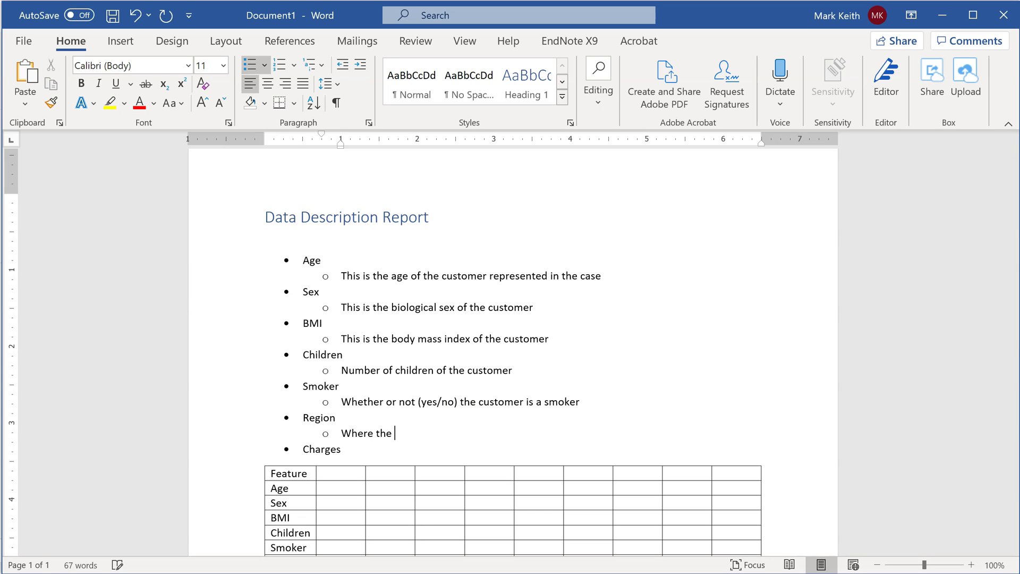
text(Where the customer lives)
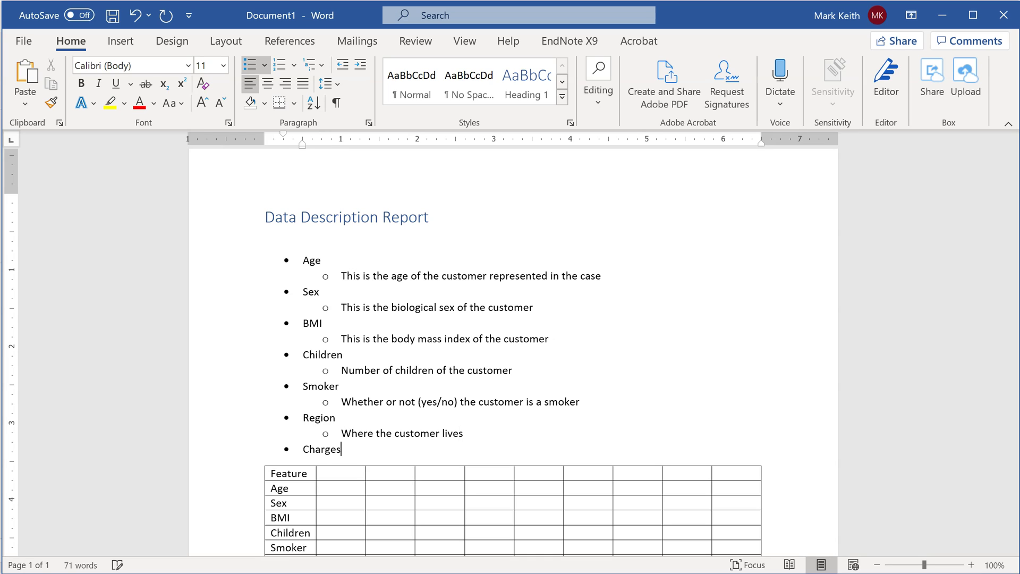
key(Return)
key(Tab)
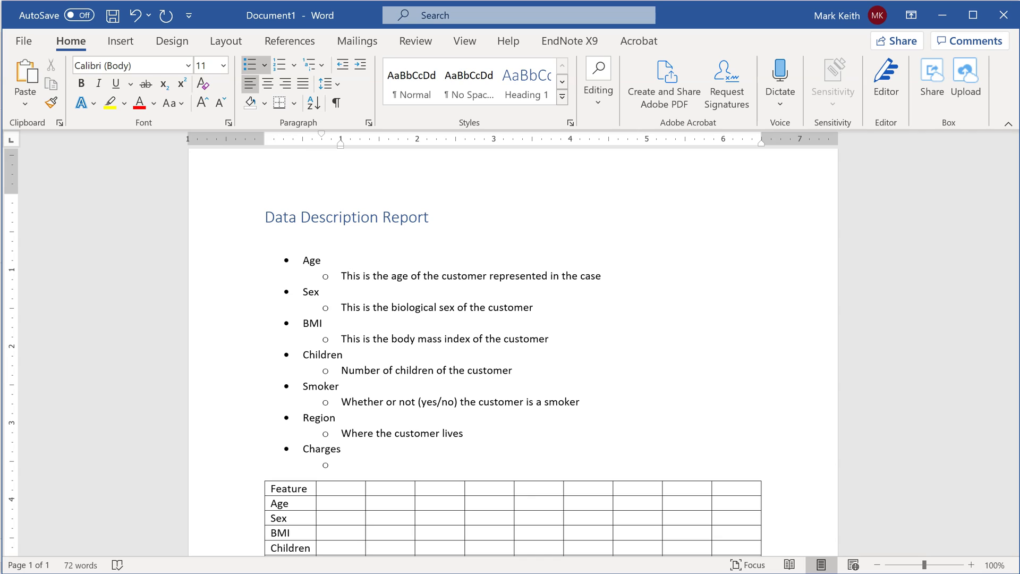
text(The ar)
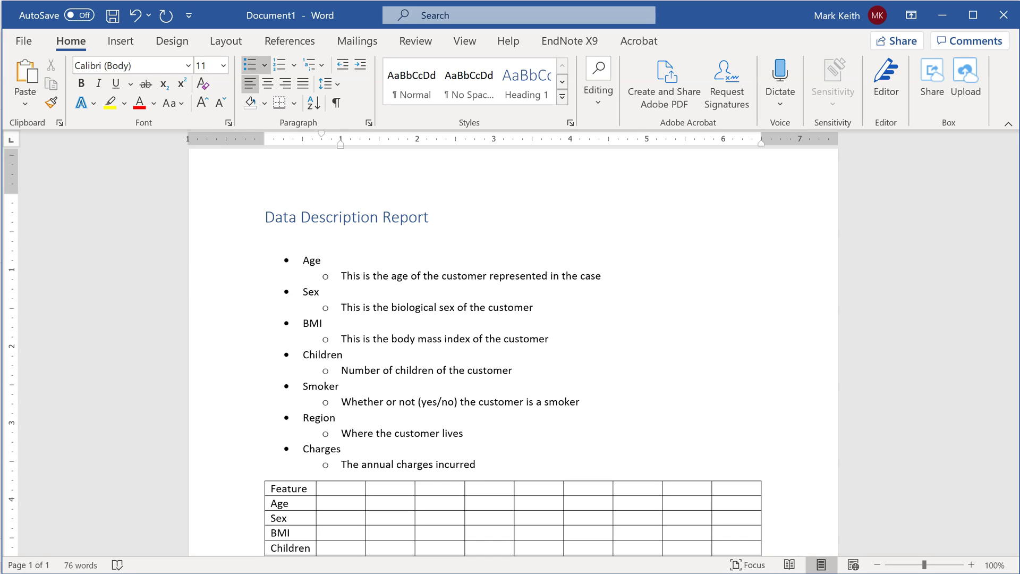
text(e company on behalf of this cust)
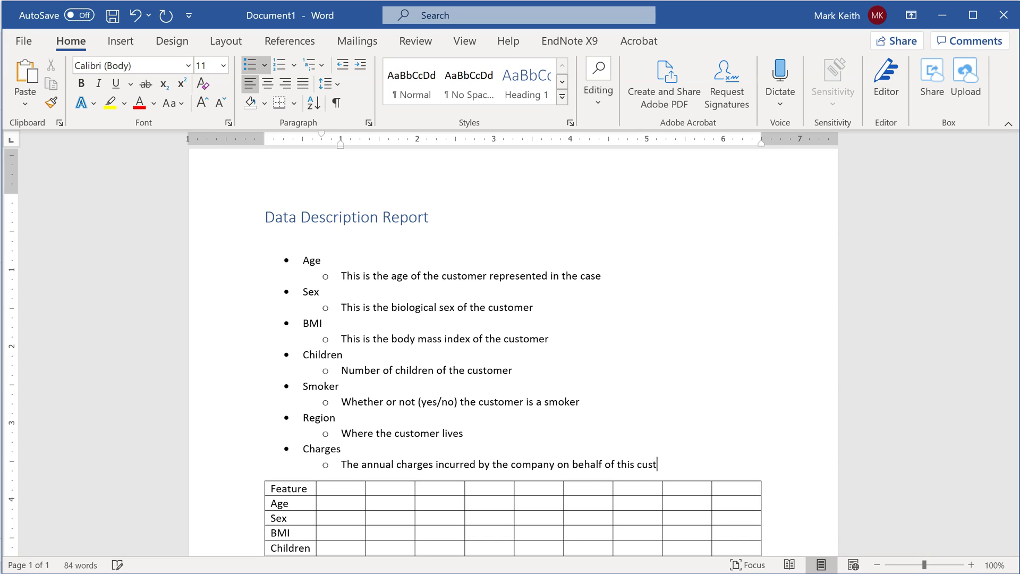
text(omer)
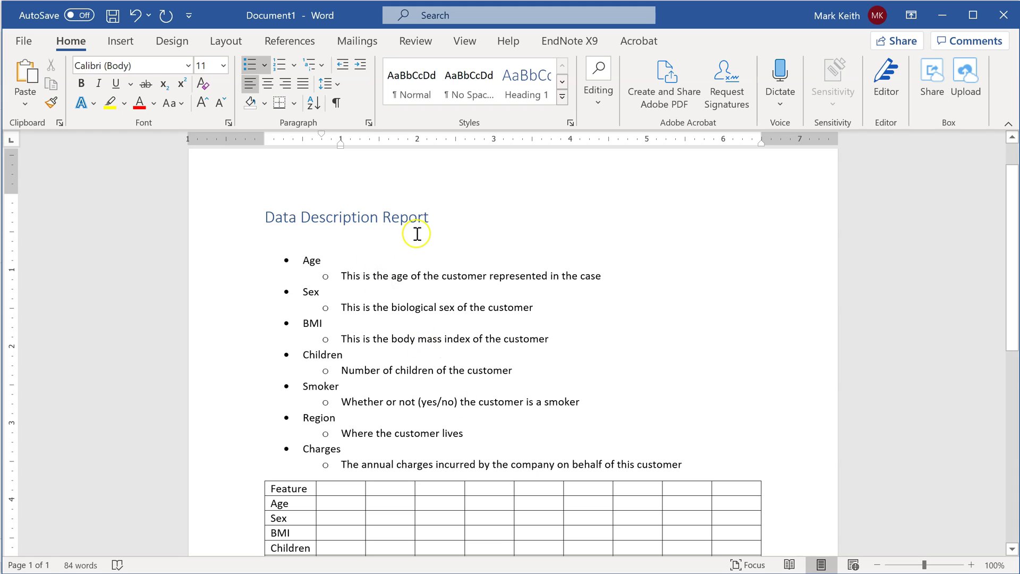
scroll(442, 229, down, 1)
- Add a 'Dictionary' Heading 2 under the report title
click(446, 217)
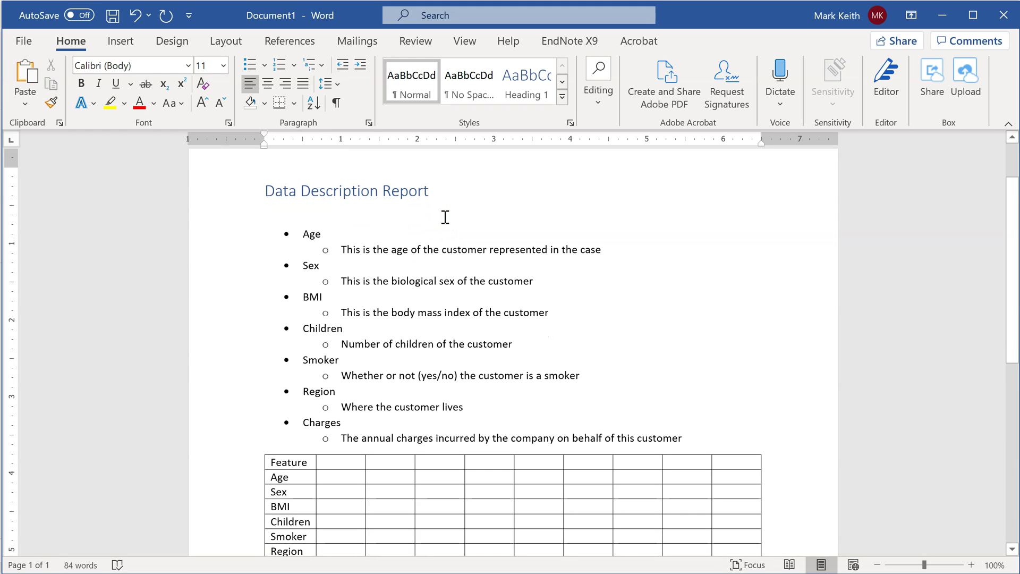
key(Return)
text(Dictionary)
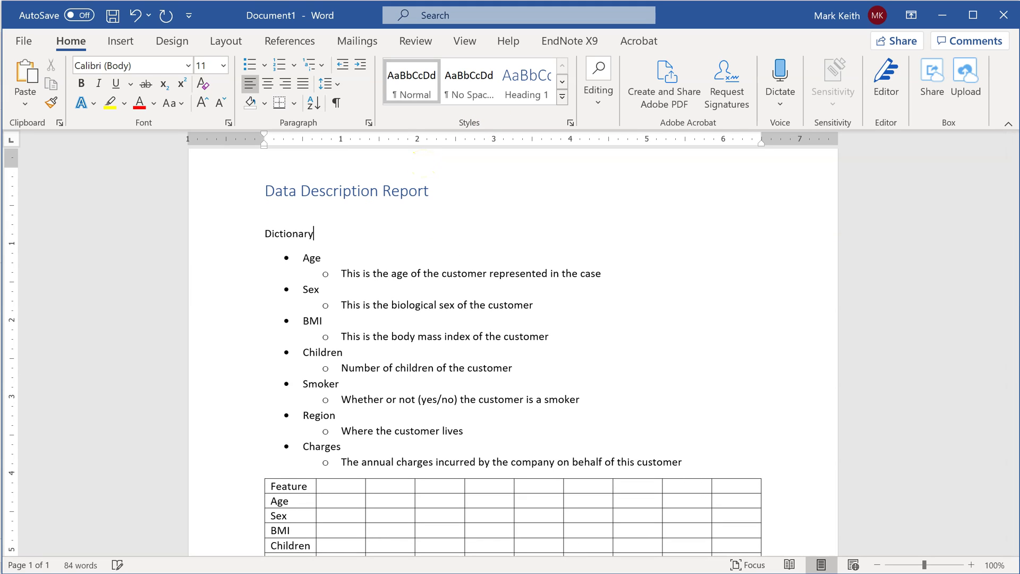
key(shift+Home)
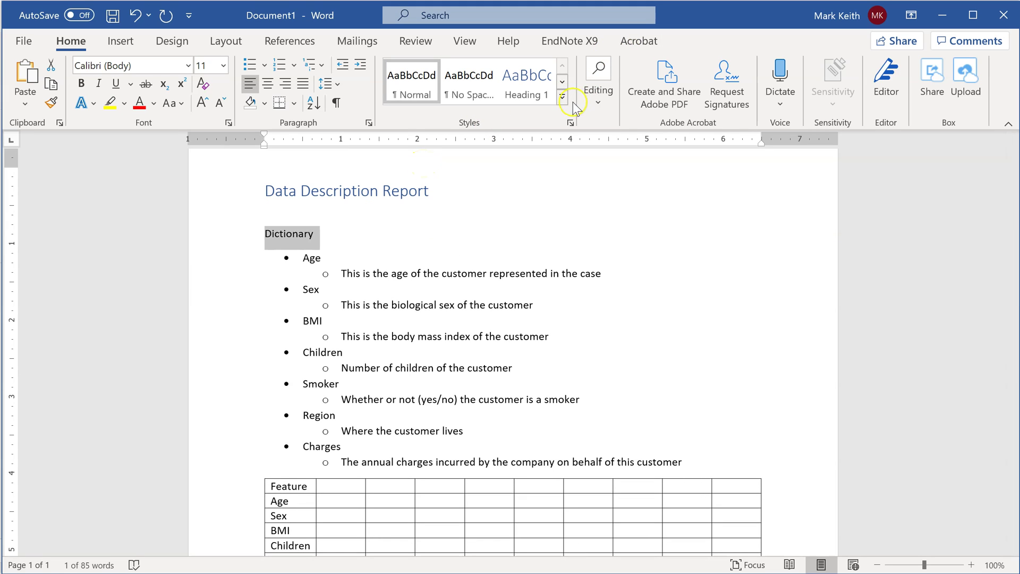
click(561, 81)
click(412, 82)
- Add a 'Univariate Properties' Heading 2 between the feature list and the table
scroll(425, 308, down, 2)
click(710, 379)
key(Return)
key(Return)
key(Return)
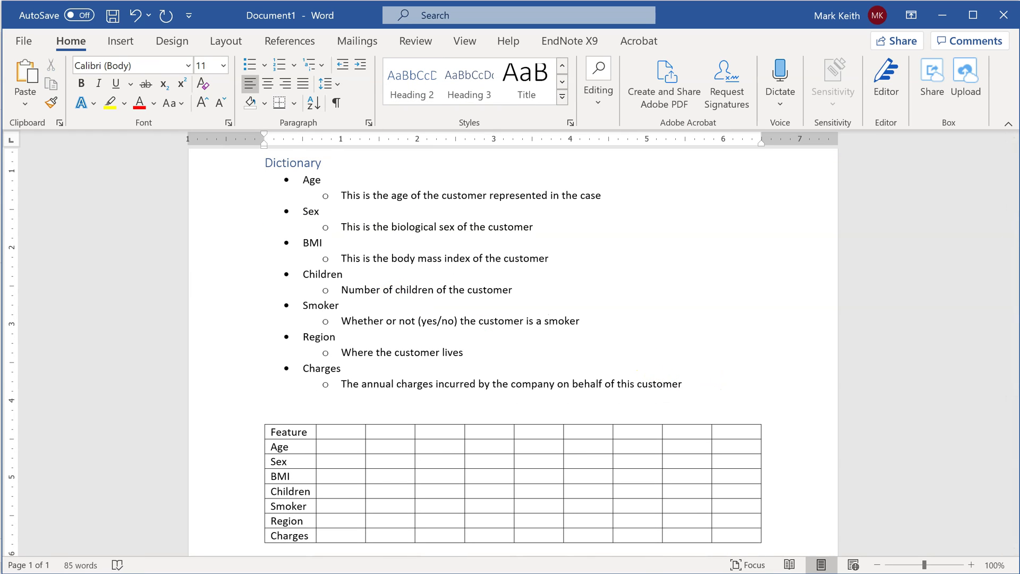
text(Univariate Pr)
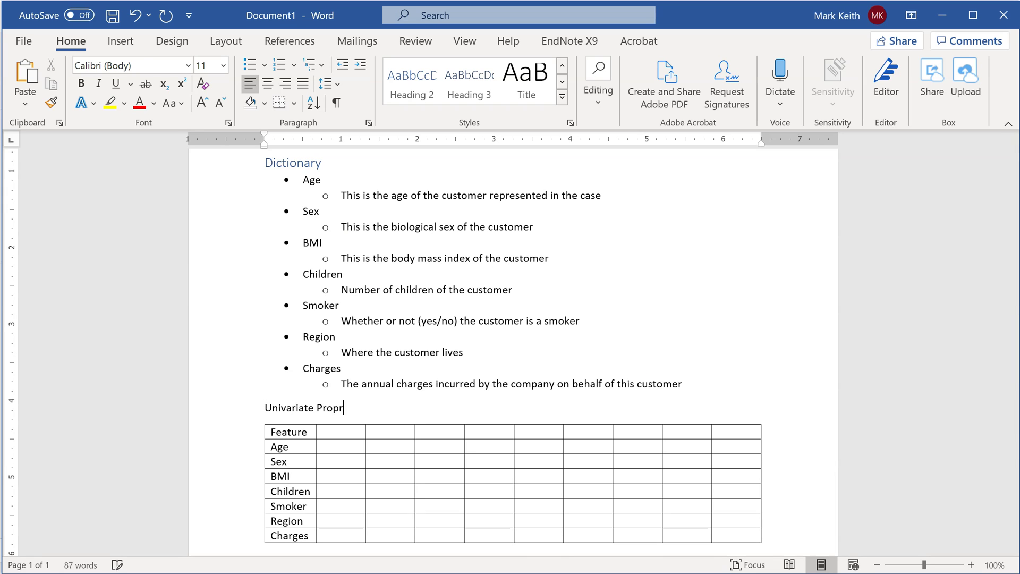
text(operties)
key(ctrl+shift+Left)
key(ctrl+shift+Left)
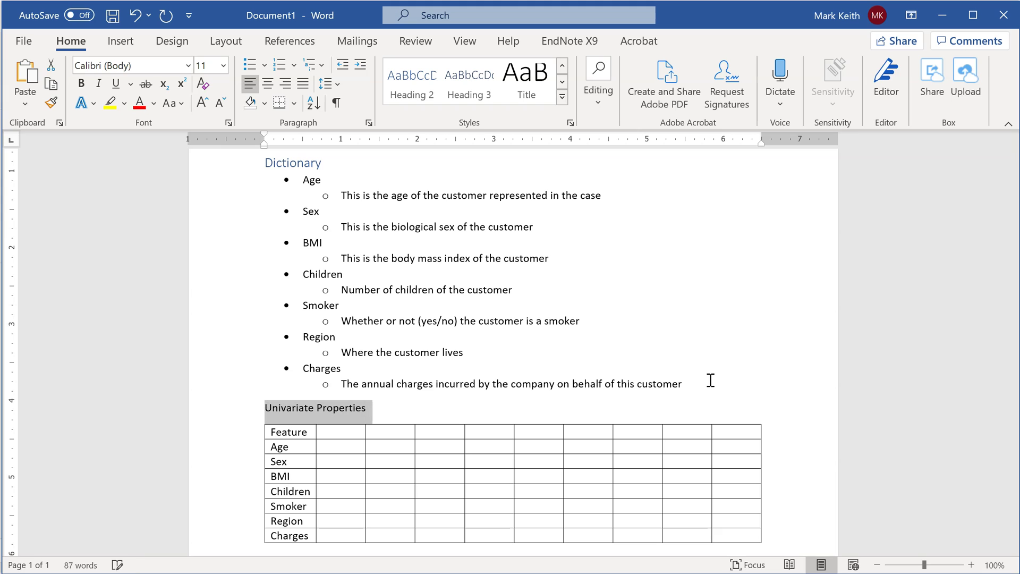
click(412, 81)
click(427, 414)
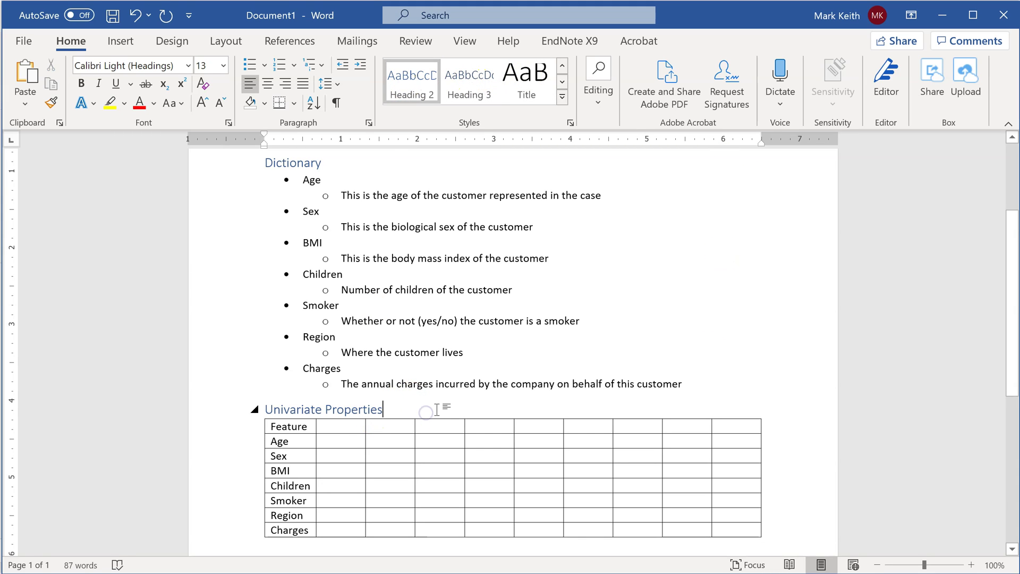
- Make the table's header row bold
click(427, 408)
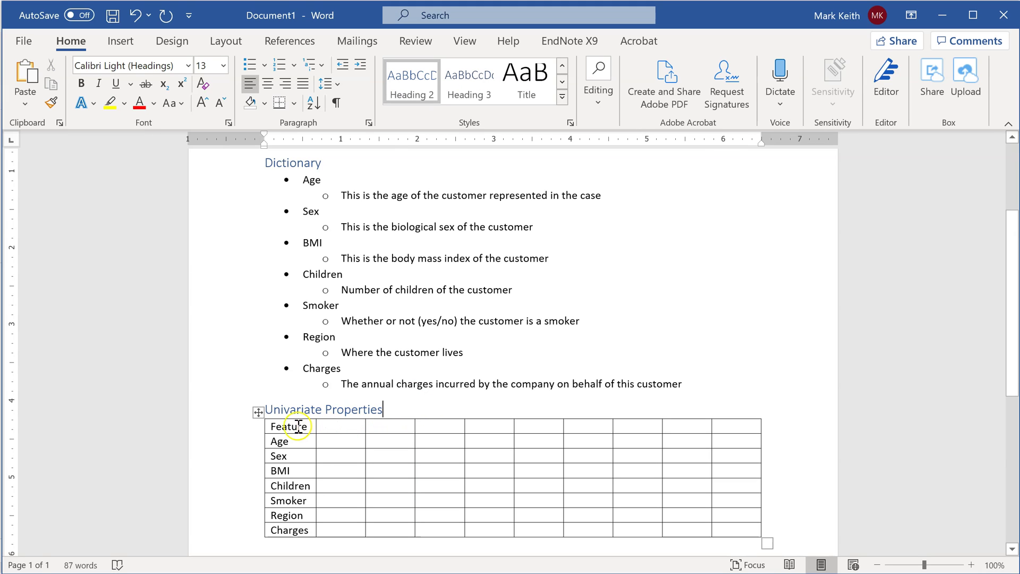
drag(271, 426, 726, 421)
key(ctrl+b)
- Add a Data Type column with Integer for Age and Boolean for Sex, then check Bmi's type in Tableau
click(329, 426)
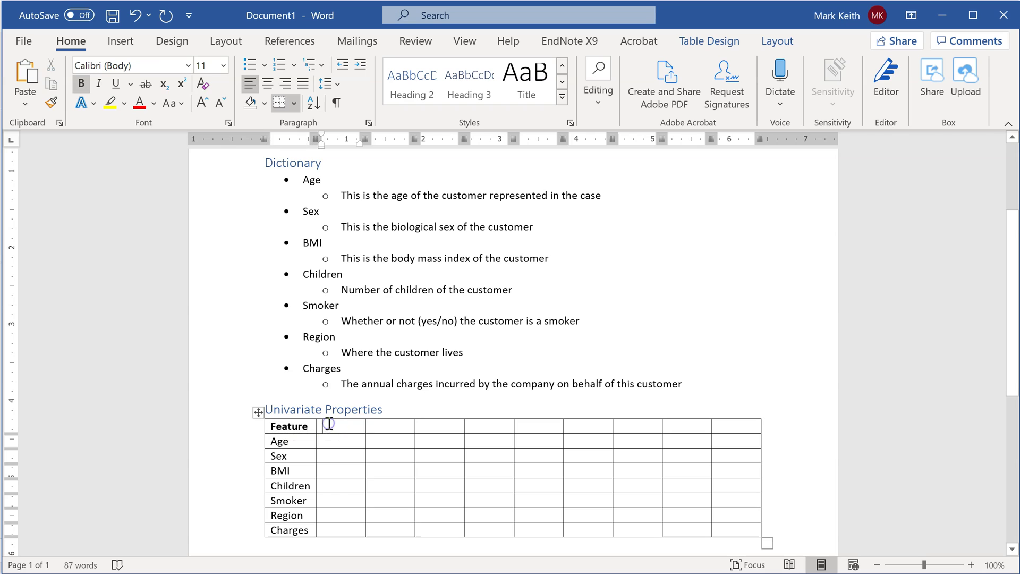
text(Data)
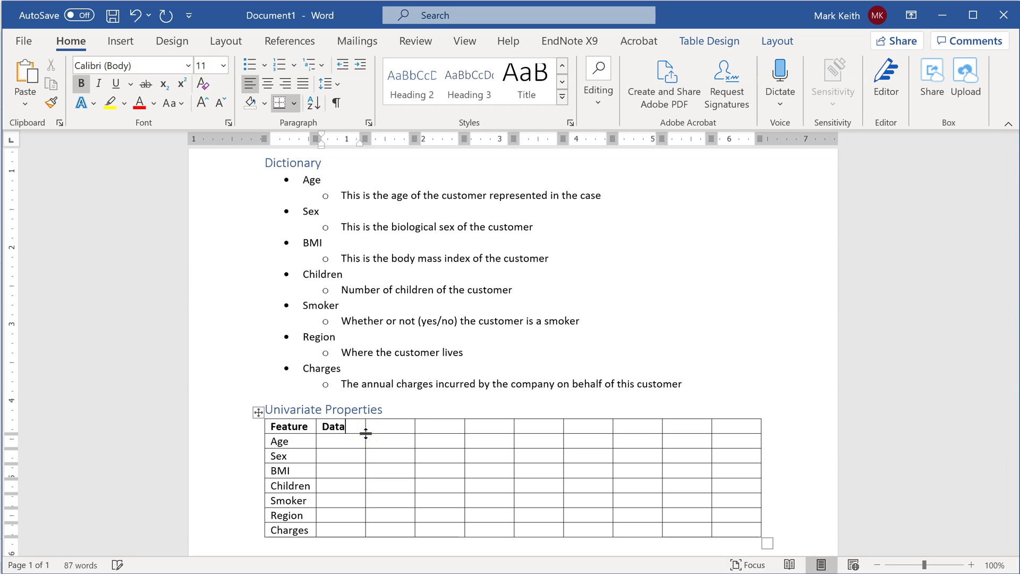
text( Type)
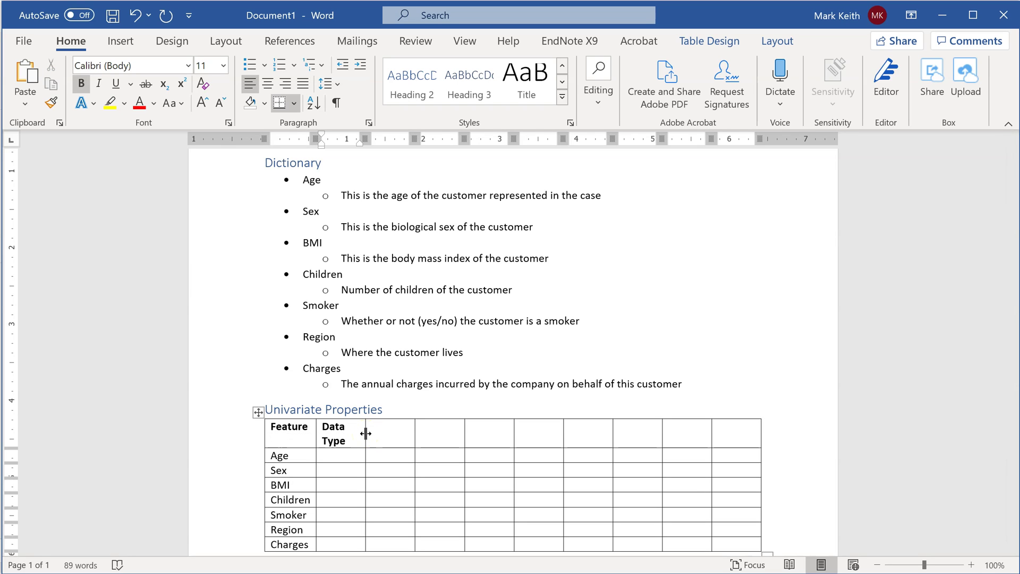
click(342, 455)
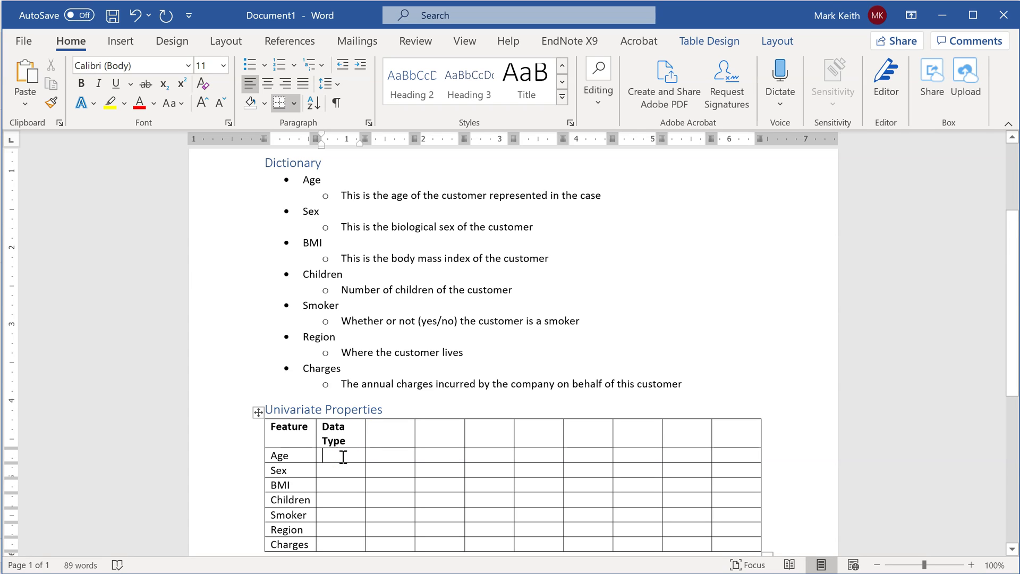
text(I)
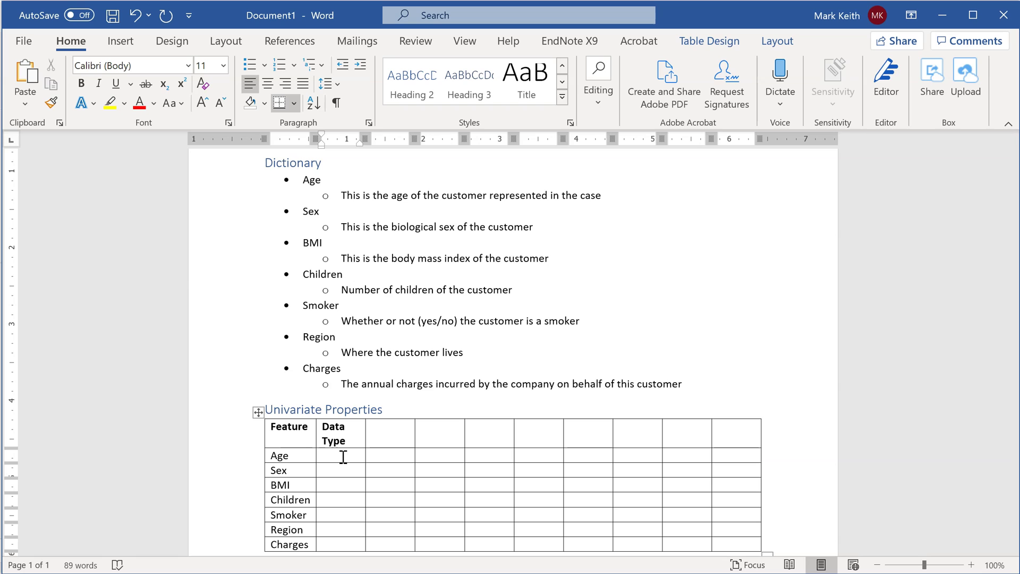
text(Interg)
key(BackSpace)
key(BackSpace)
text(ger)
click(343, 469)
text(Boolean)
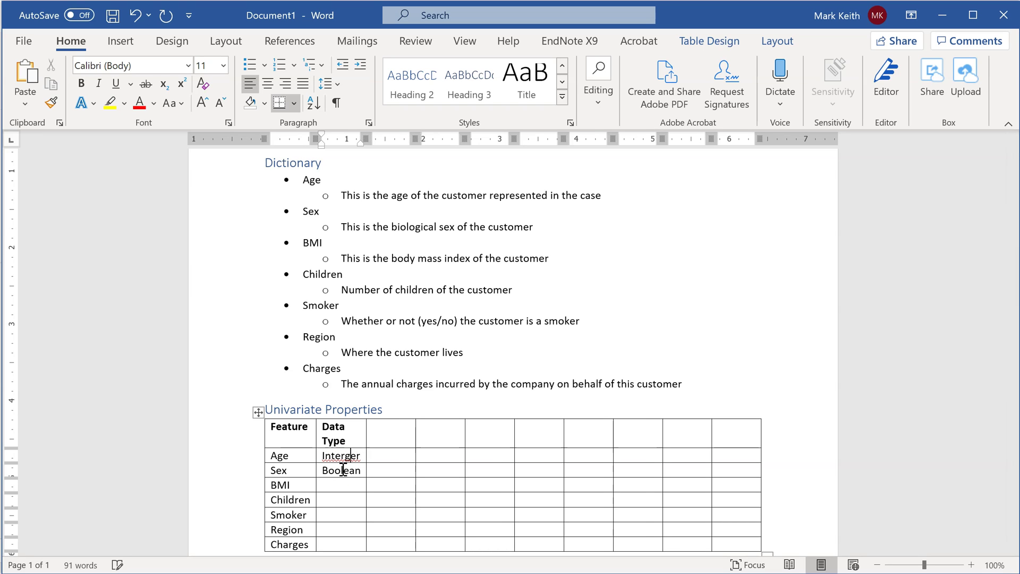
key(BackSpace)
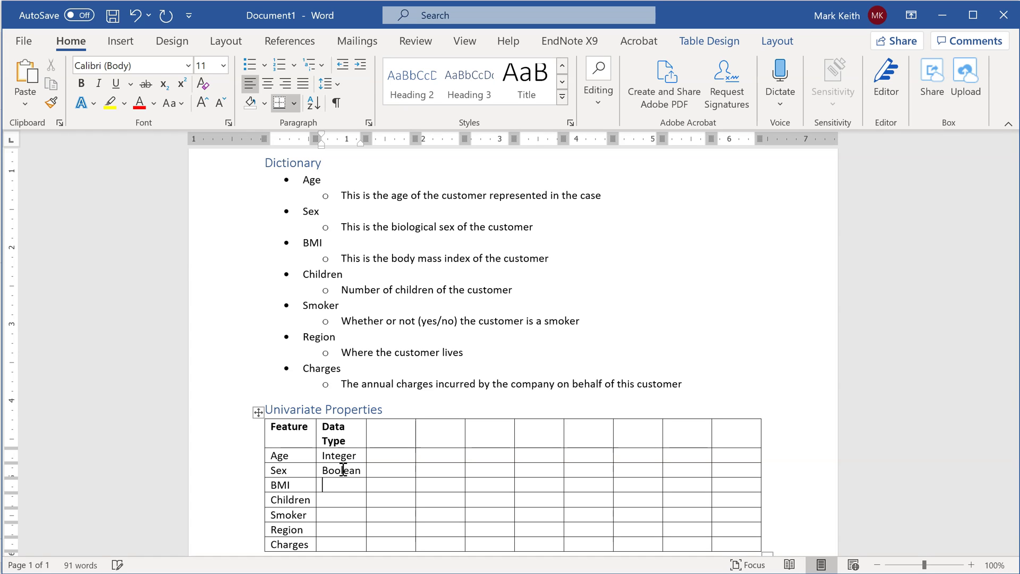
key(alt+Tab)
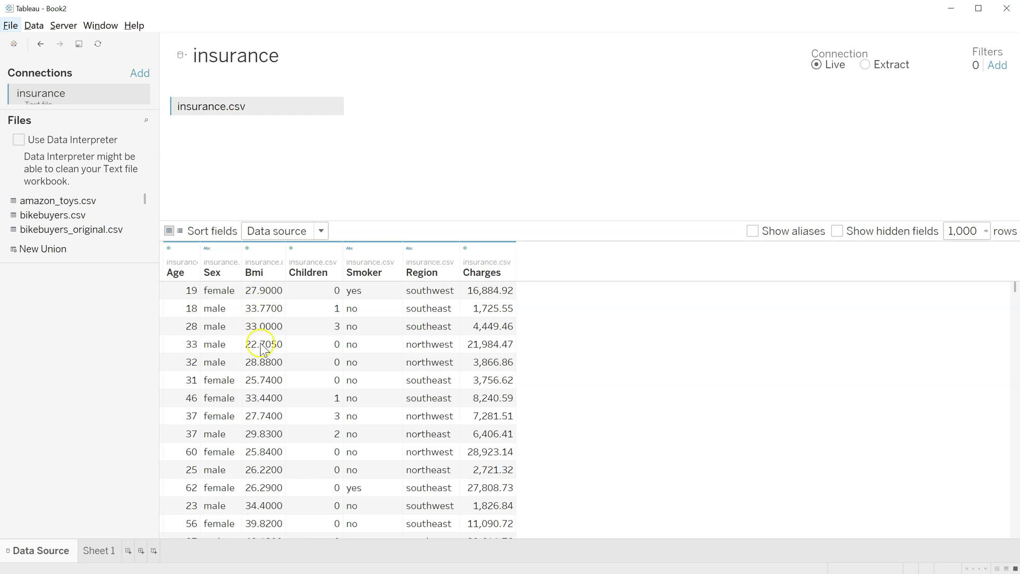
click(247, 248)
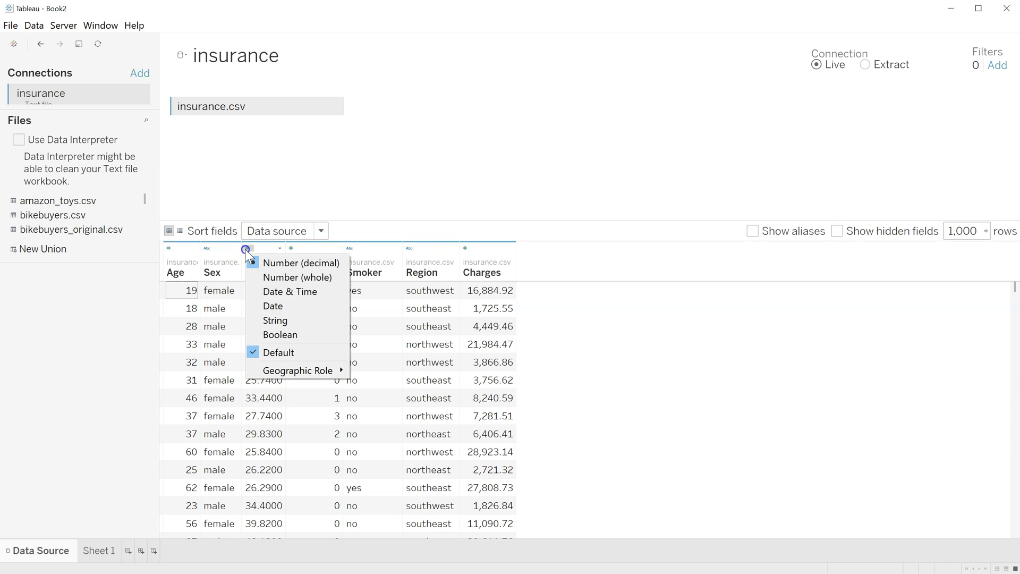
- Enter Float for BMI and Boolean for Smoker in the Data Type column
click(277, 266)
key(alt+Tab)
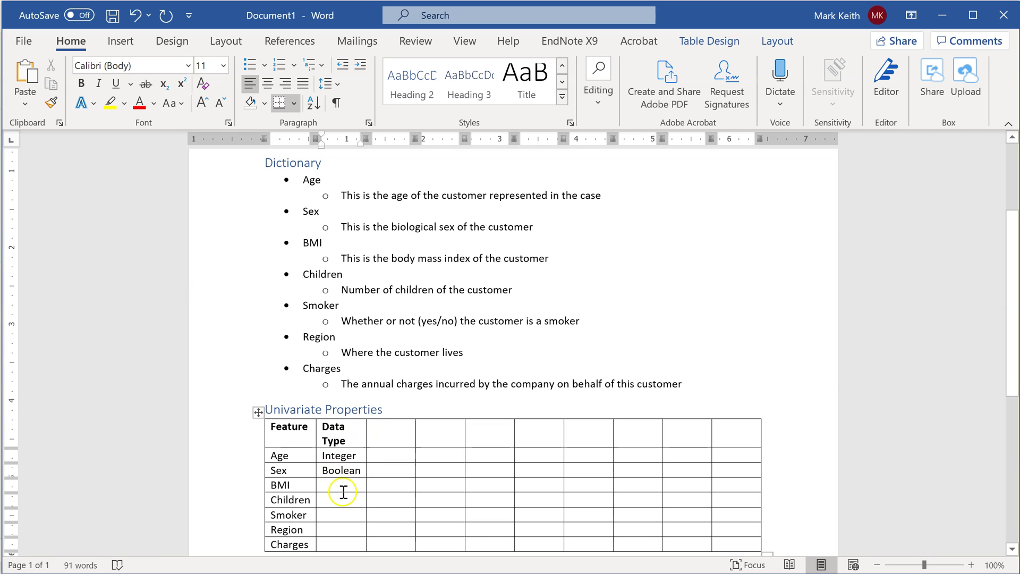
text(Float)
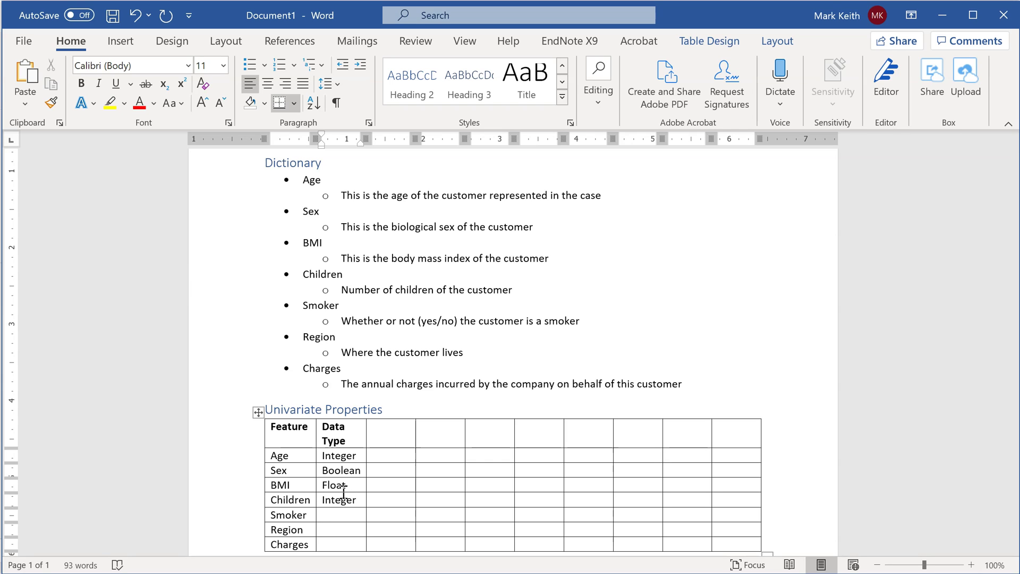
text(Boolean)
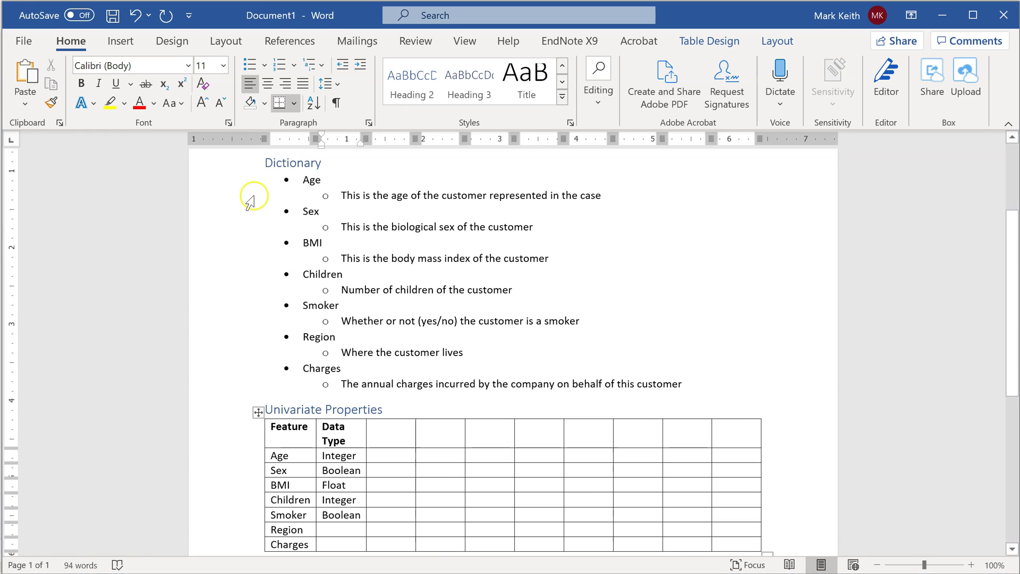
key(alt+Tab)
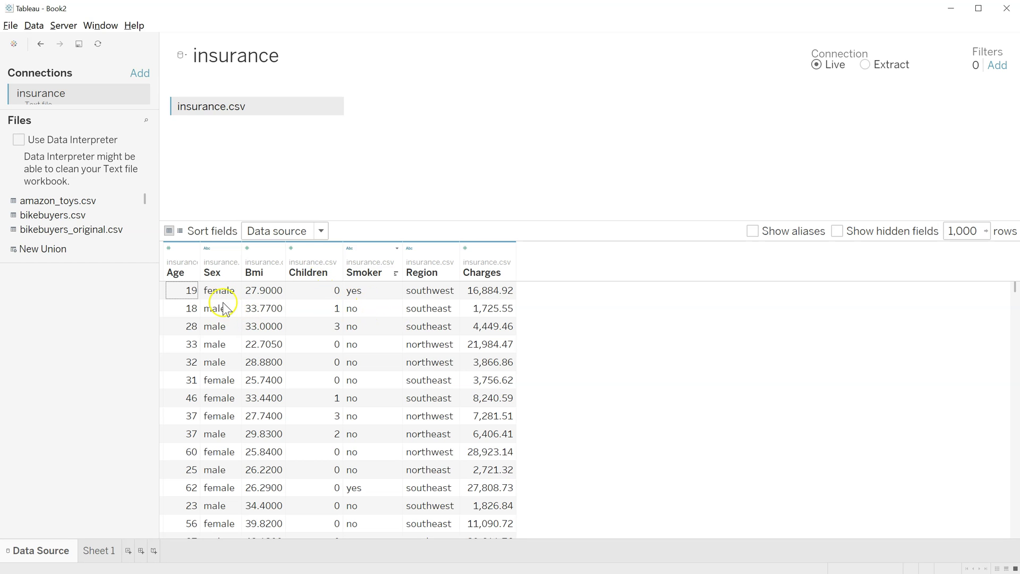
- Set Region's data type to String and Charges' to Float, fixing the mistyped entry
key(alt+Tab)
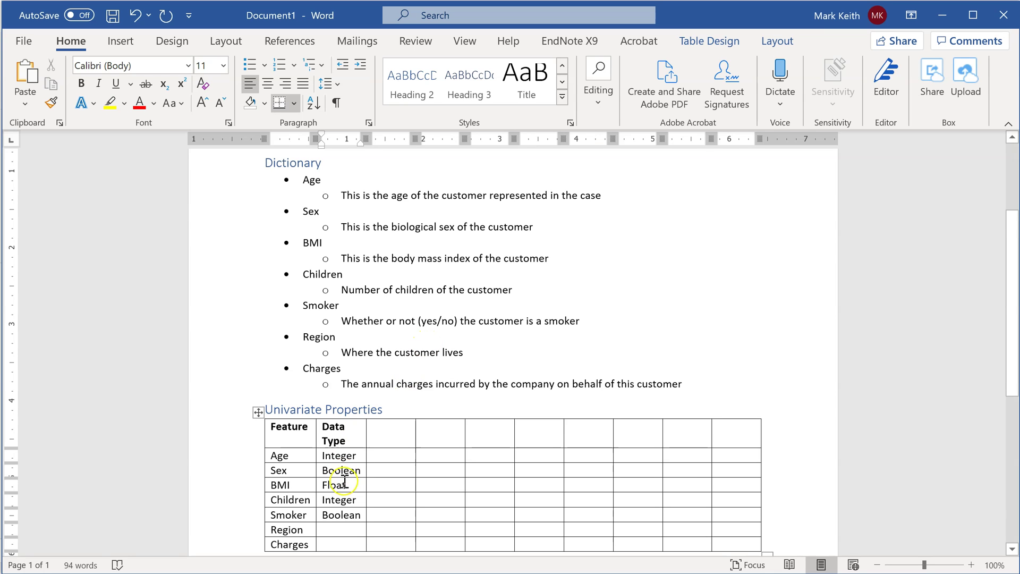
click(346, 529)
scroll(347, 528, down, 1)
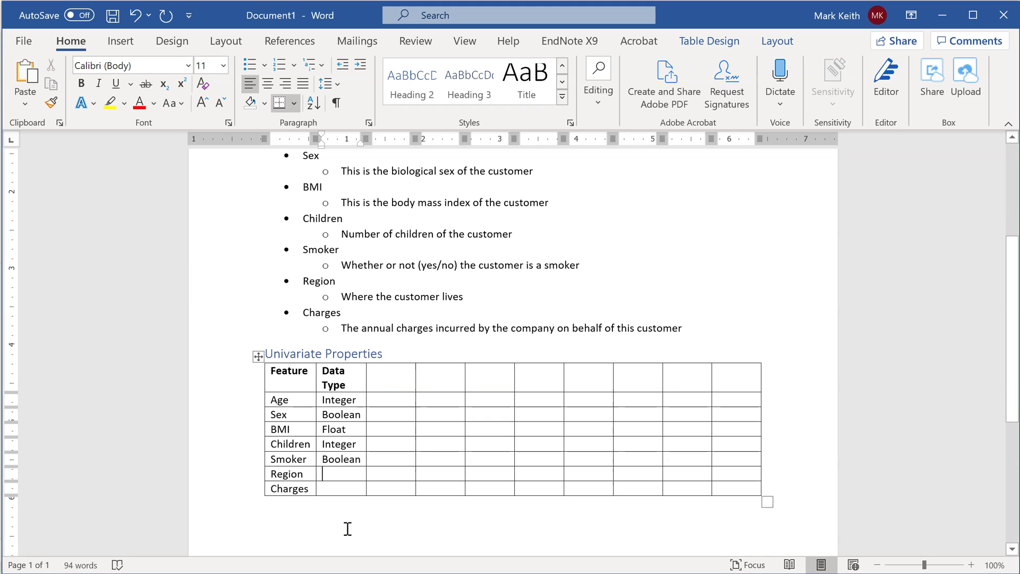
text(Ca)
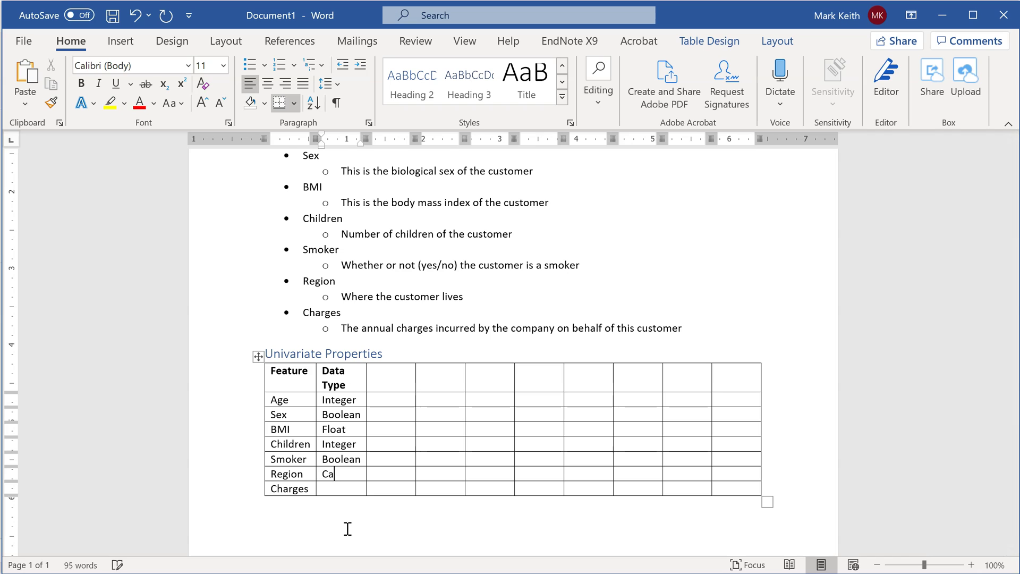
text(egorical)
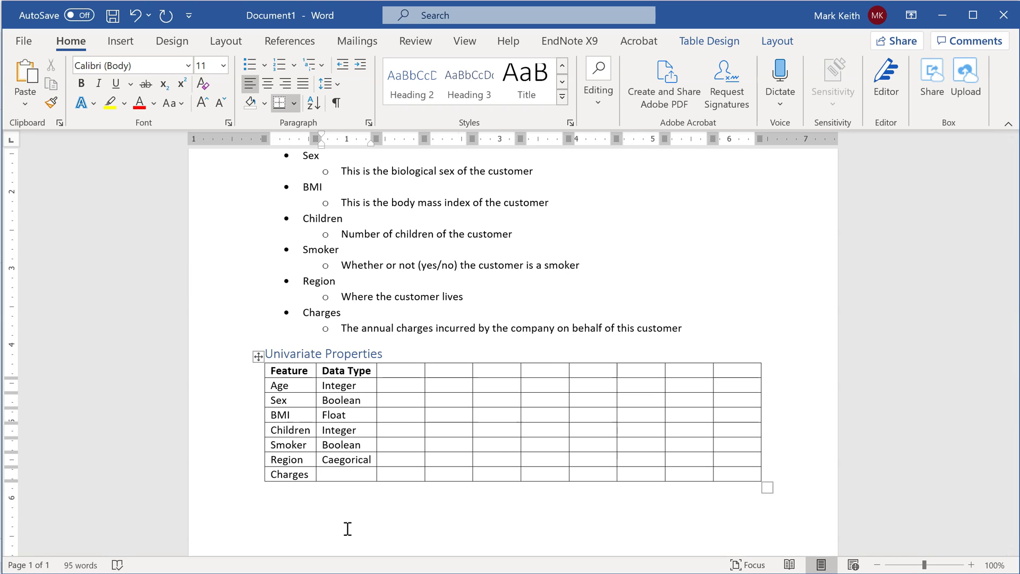
key(ctrl+shift+Left)
text(String)
key(BackSpace)
key(BackSpace)
key(BackSpace)
key(BackSpace)
key(BackSpace)
text(trin)
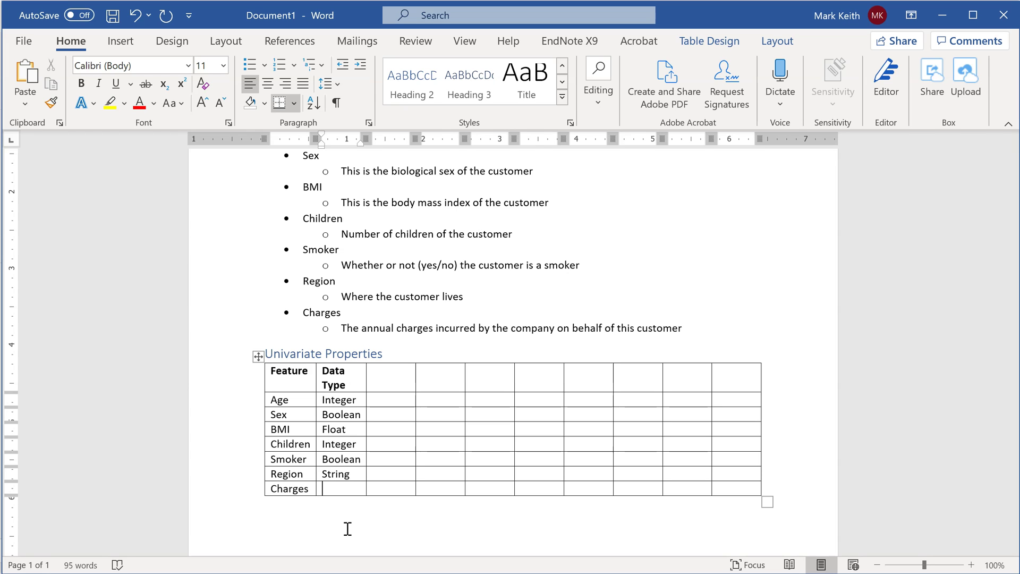
text(Float)
key(alt+Tab)
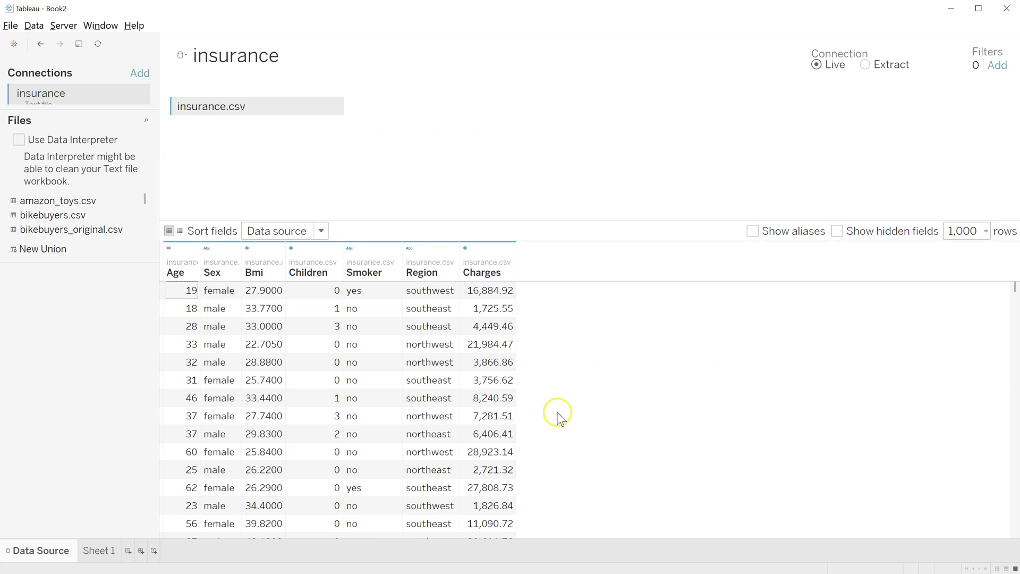
key(alt+Tab)
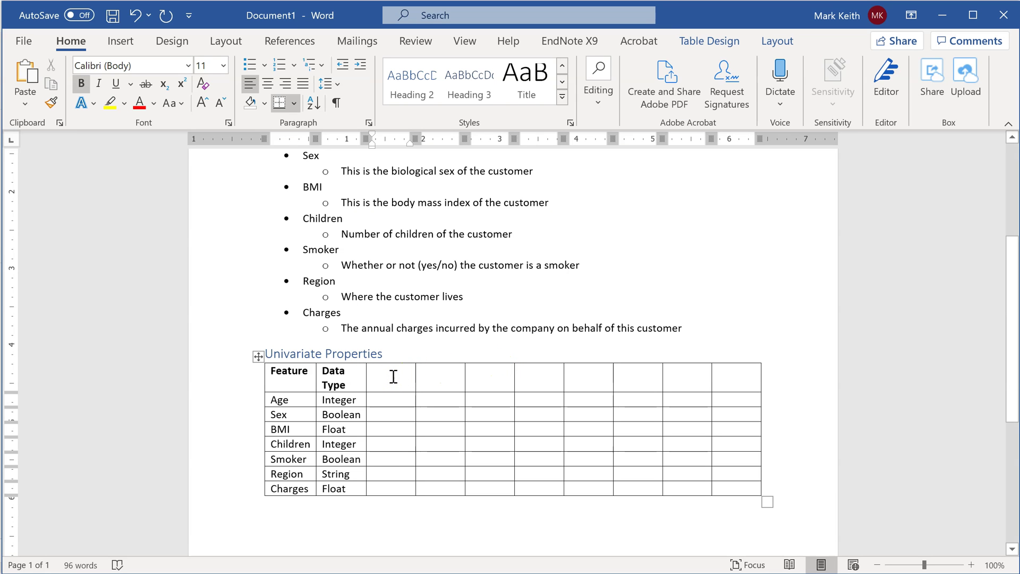
- Show Tableau's Sheet 1 with Region, Sex, Smoker as dimensions and Age, Bmi, Charges, Children as measures
key(alt+Tab)
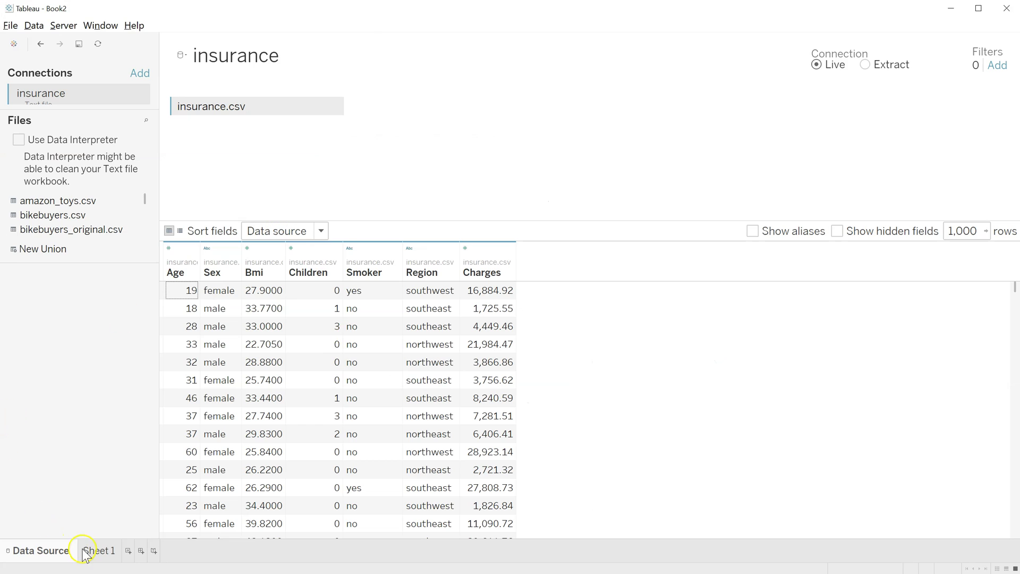
click(96, 551)
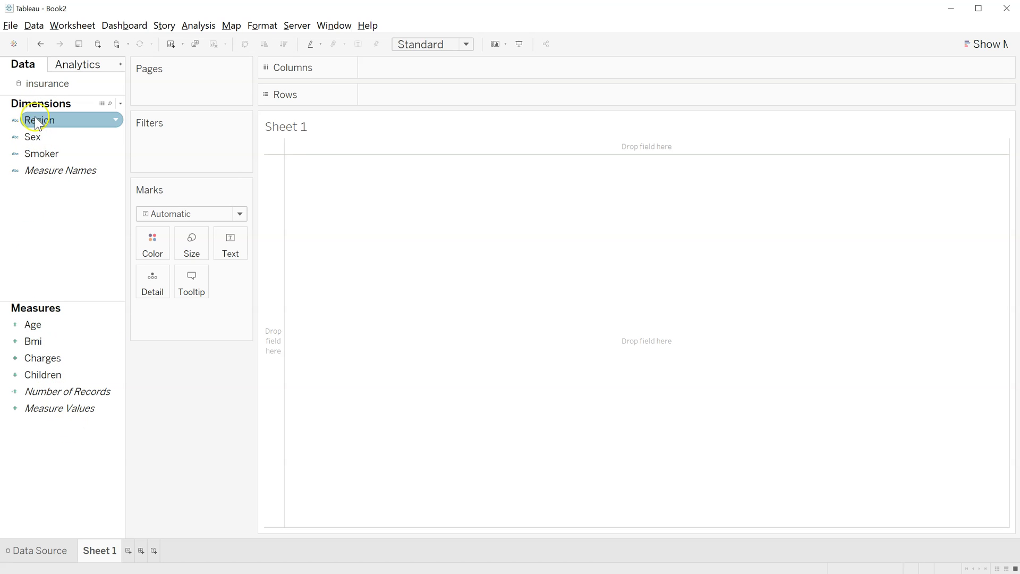
key(alt+Tab)
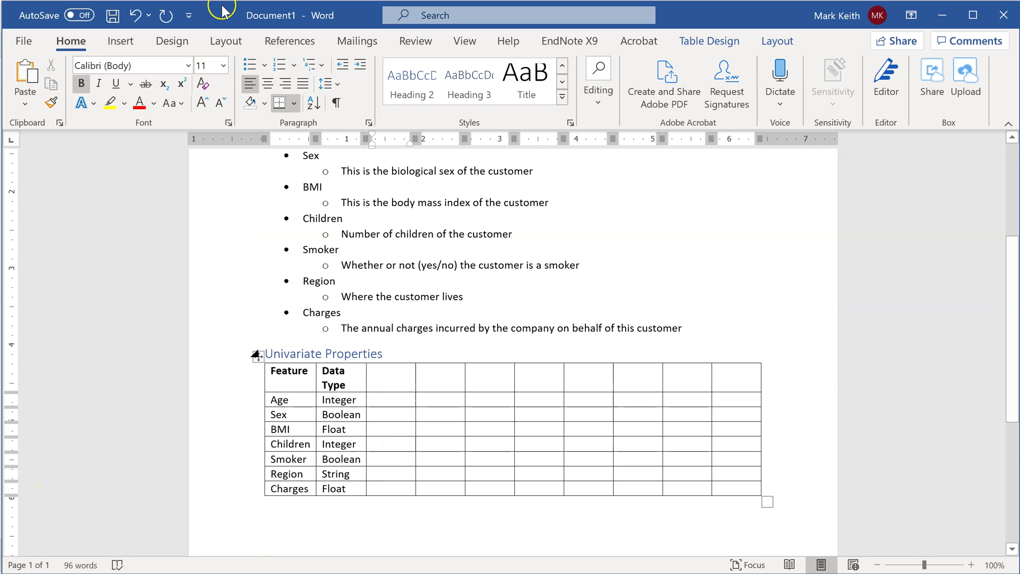
key(alt+Tab)
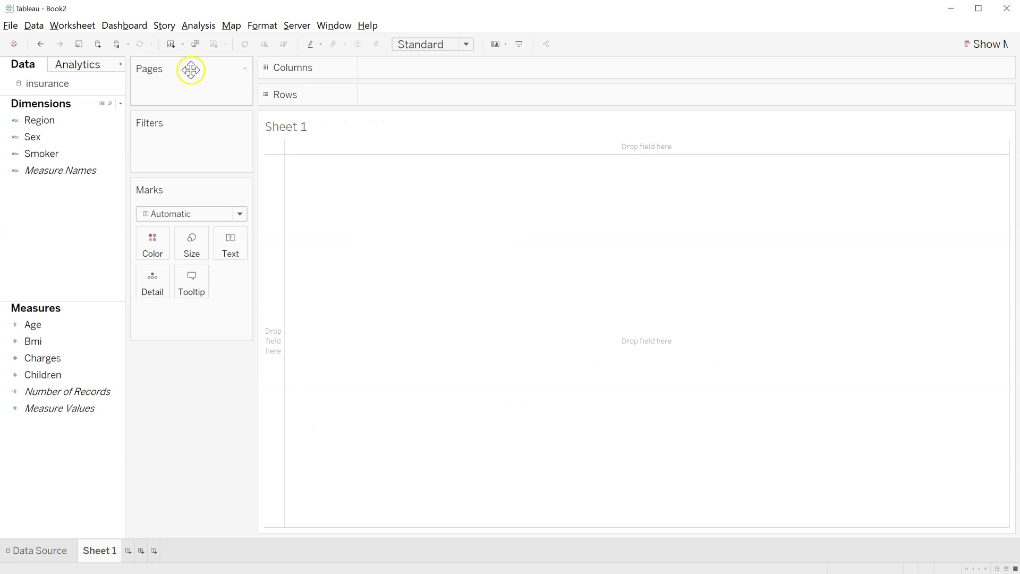
- Open MyEducator section 7.4 Variable Types and Data Types and scroll to Figure 7.2
key(alt+Tab)
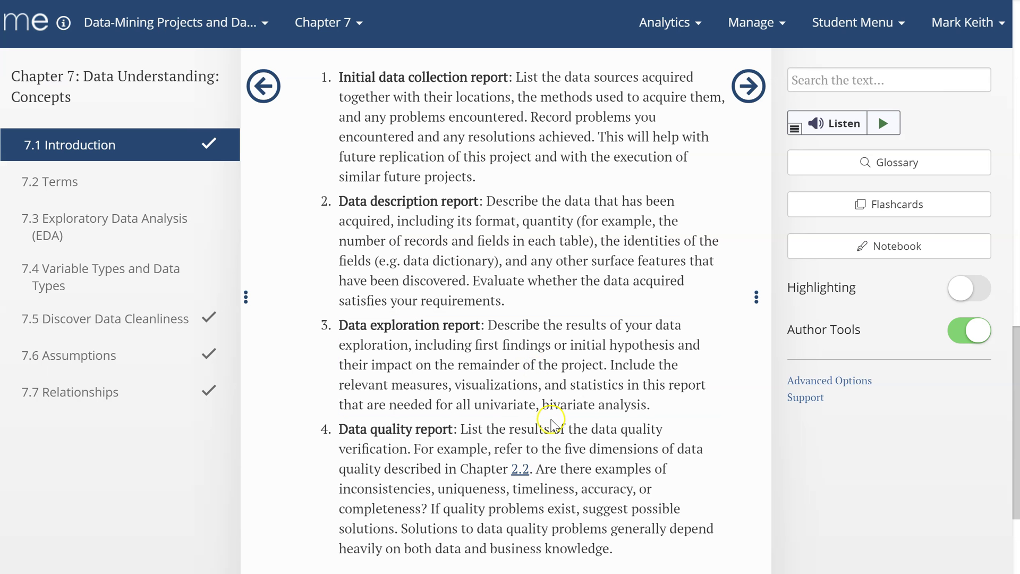
click(80, 284)
scroll(398, 318, down, 15)
scroll(395, 342, down, 5)
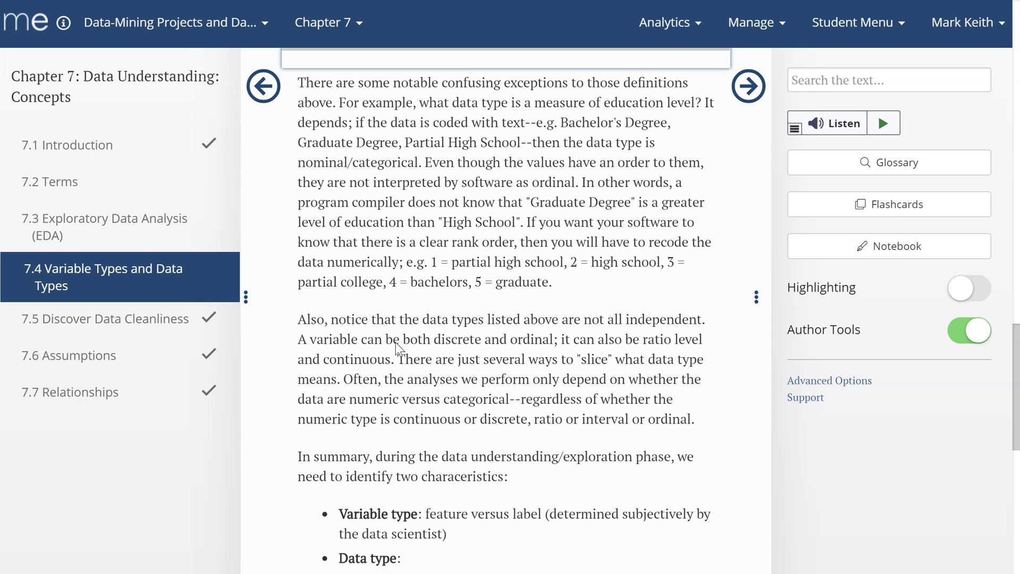
scroll(544, 324, down, 4)
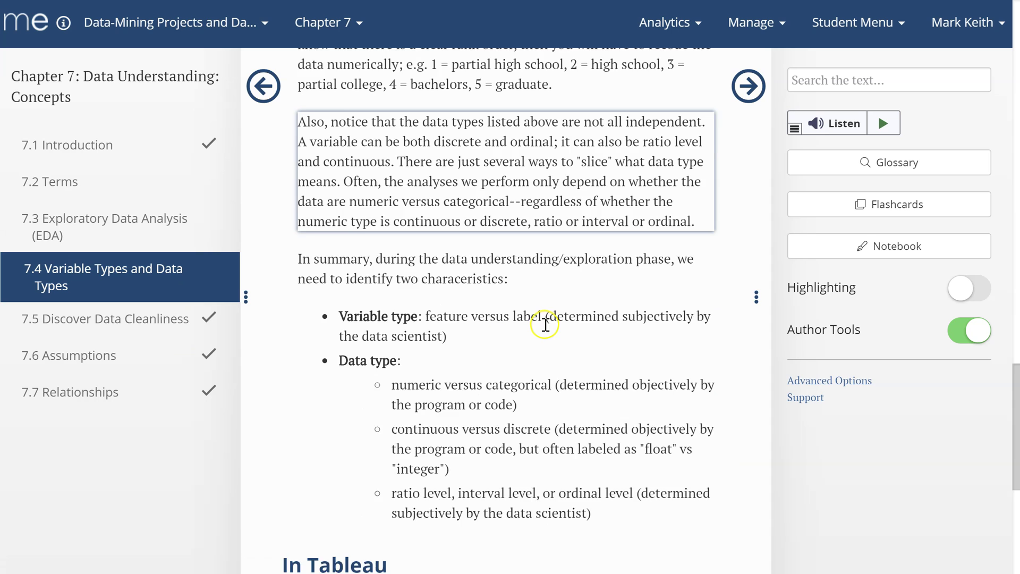
key(alt+Tab)
key(alt+Tab)
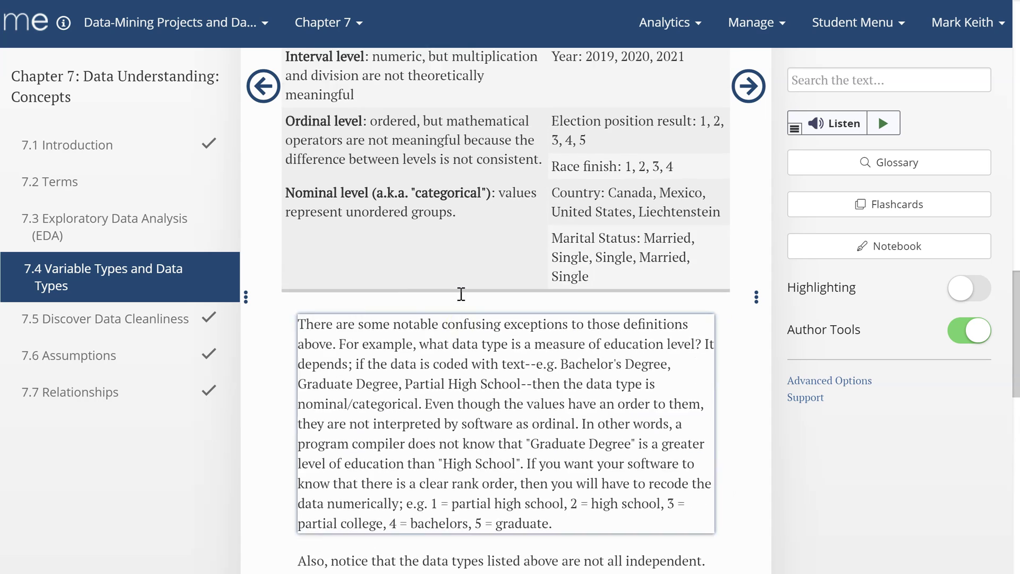
scroll(461, 293, up, 15)
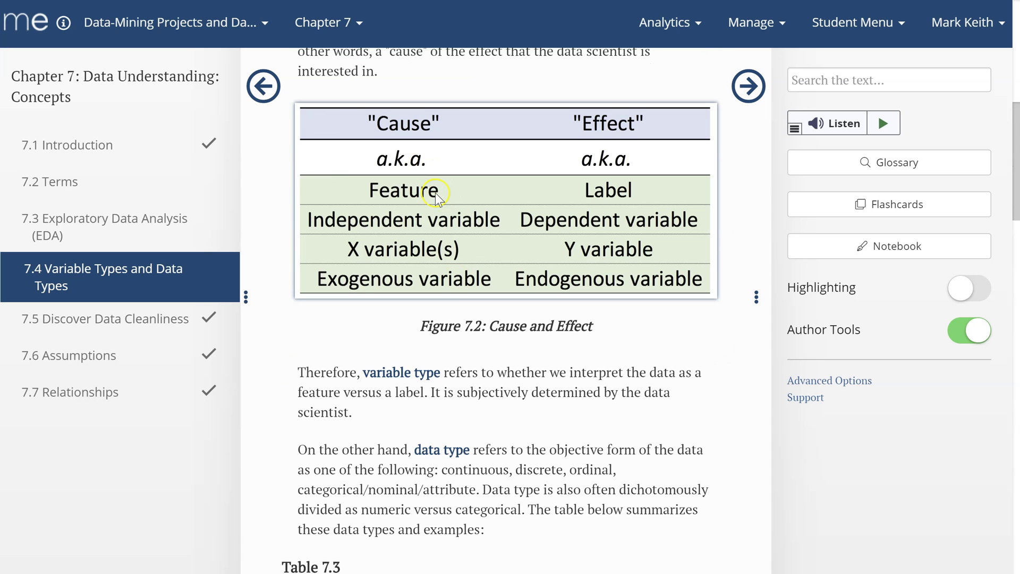
scroll(435, 192, up, 1)
scroll(435, 193, down, 3)
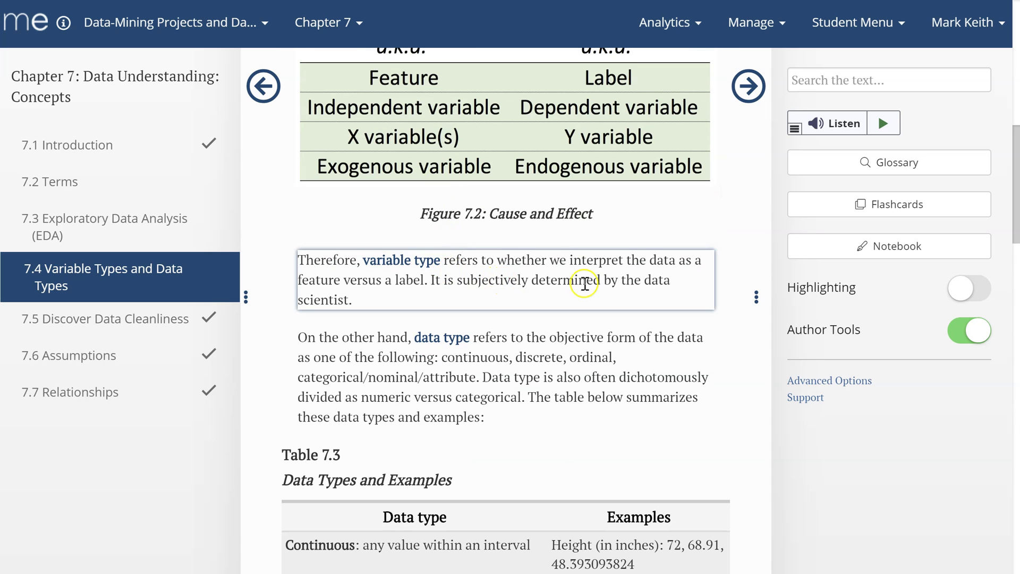
- Move the Data Type column to become the table's third column
key(alt+Tab)
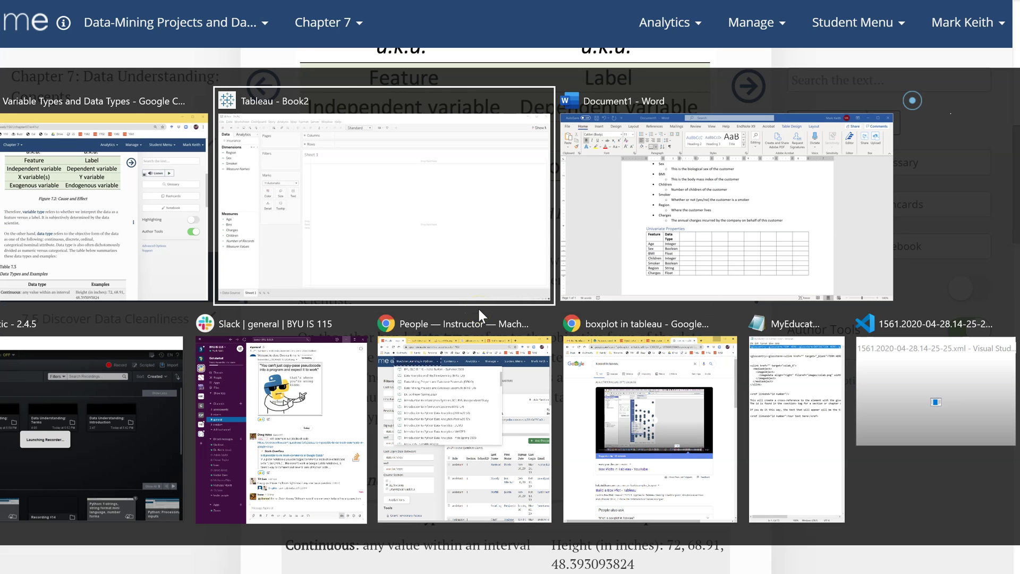
key(alt+Tab)
key(alt+Tab)
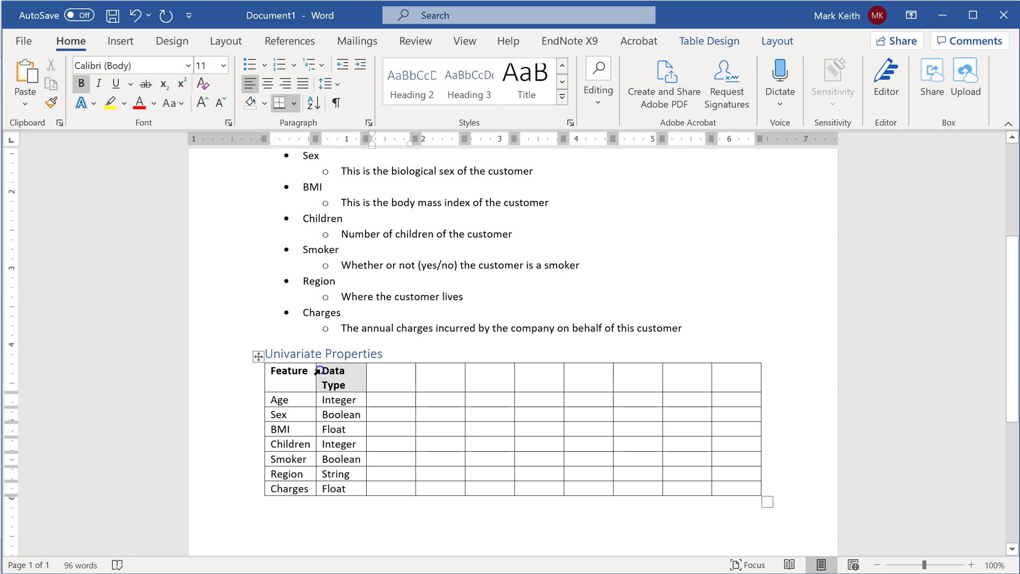
drag(321, 375, 325, 414)
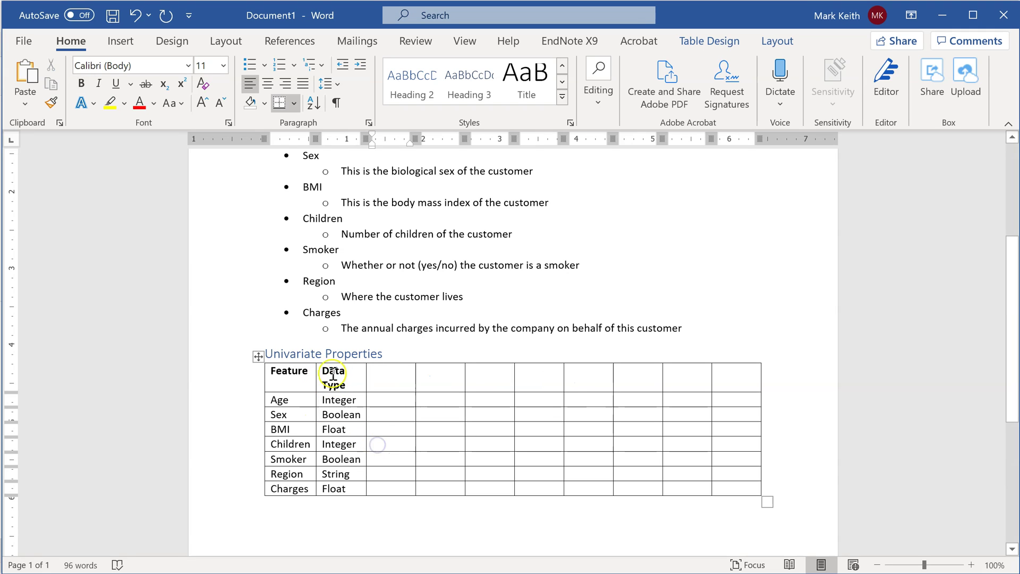
drag(330, 372, 341, 489)
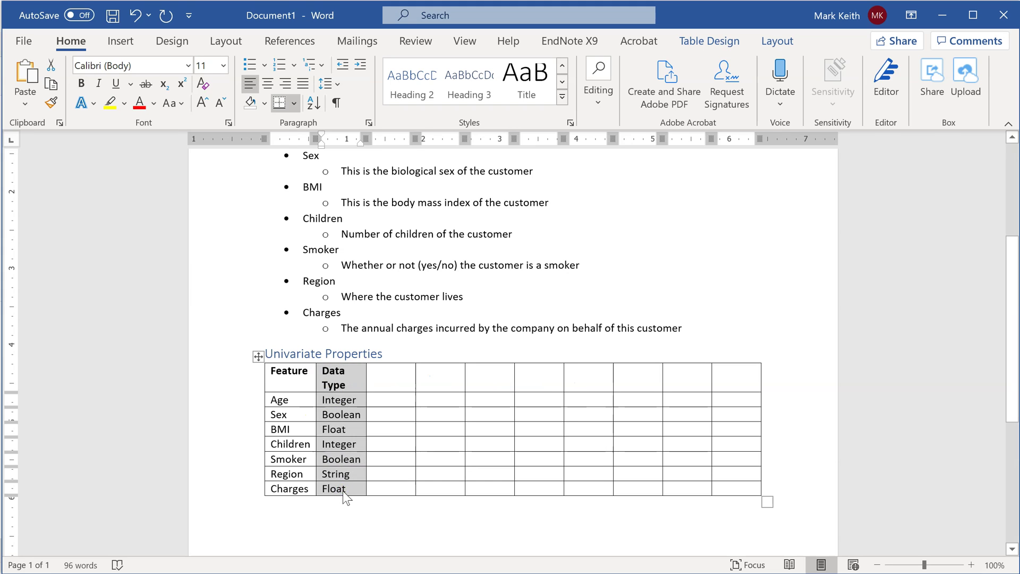
key(BackSpace)
text(Data Type Integer Boolean Float Integer Boolean String Float)
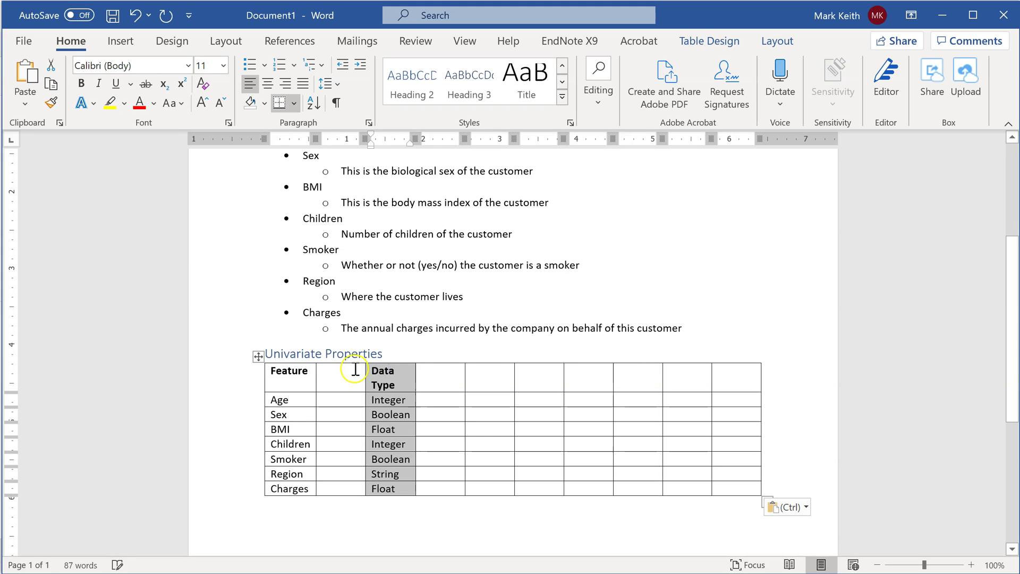
- Head the new second column 'Type' and mark Charges as Label
click(332, 373)
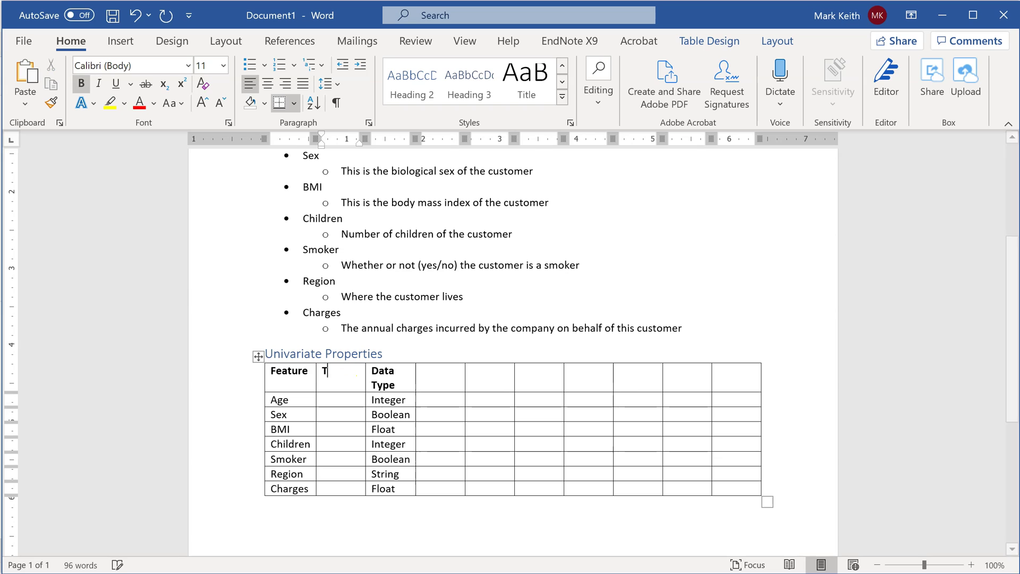
text(Type)
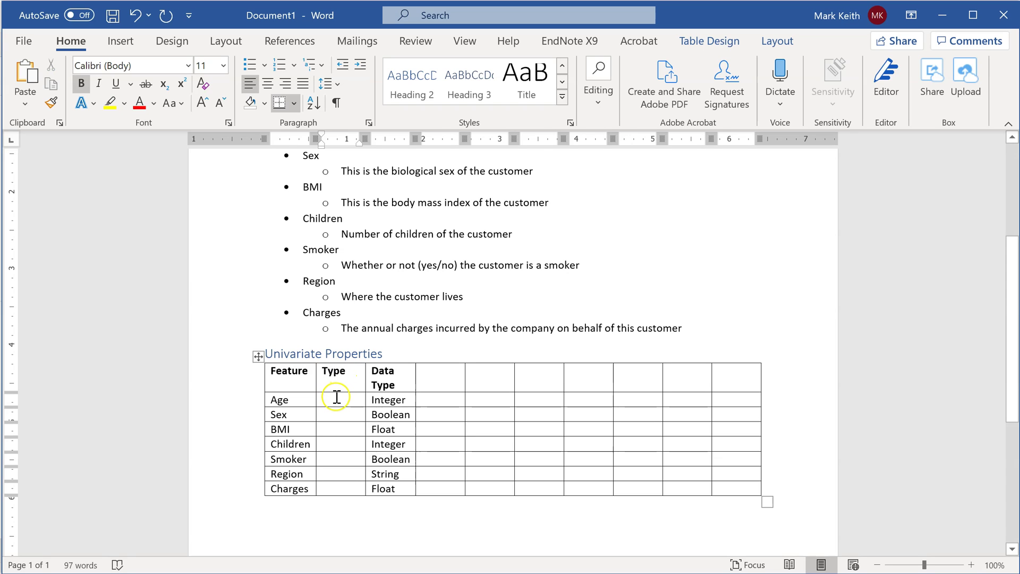
click(336, 399)
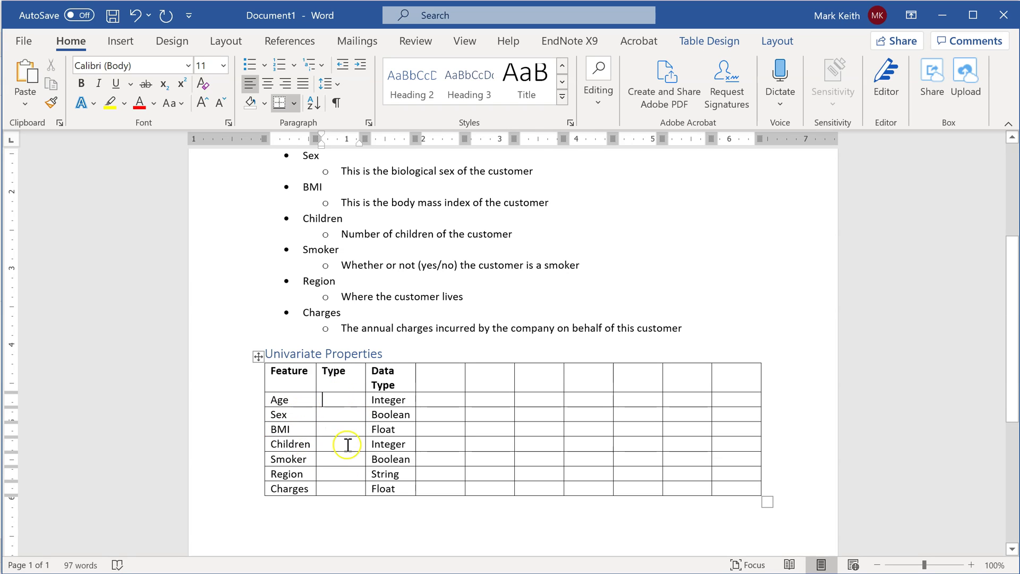
click(342, 488)
text(Label)
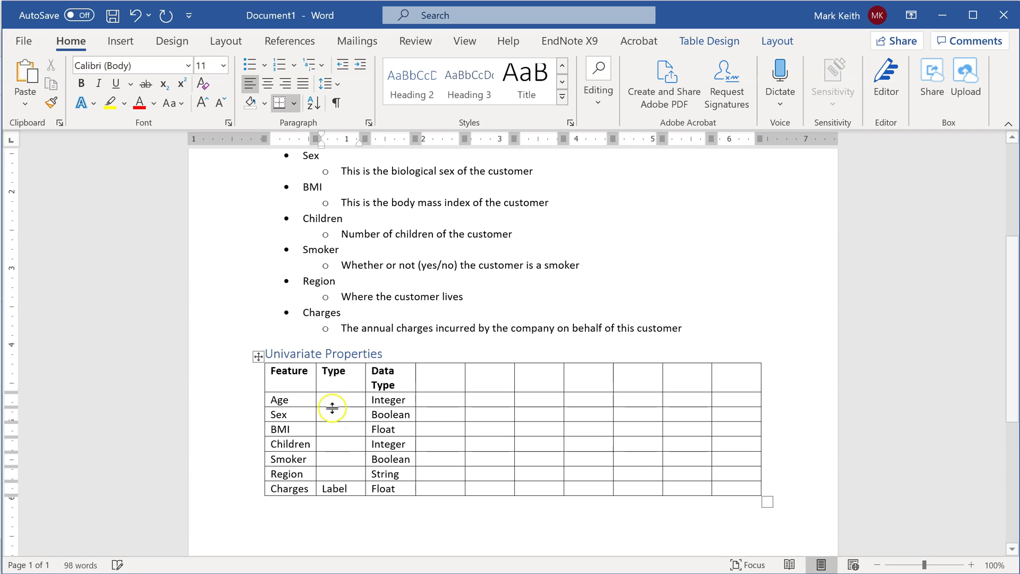
- Mark Age, Sex, BMI, Children, Smoker and Region as Feature in the Type column
click(332, 398)
text(Feature)
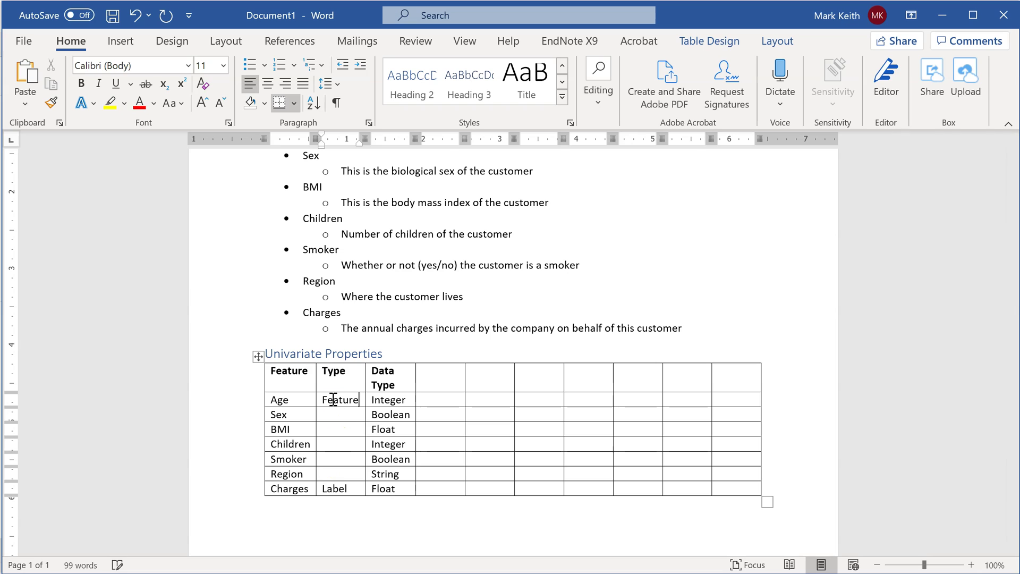
double_click(332, 399)
key(ctrl+c)
key(Down)
key(ctrl+v)
key(Down)
key(ctrl+v)
key(Down)
key(ctrl+v)
key(Down)
key(ctrl+v)
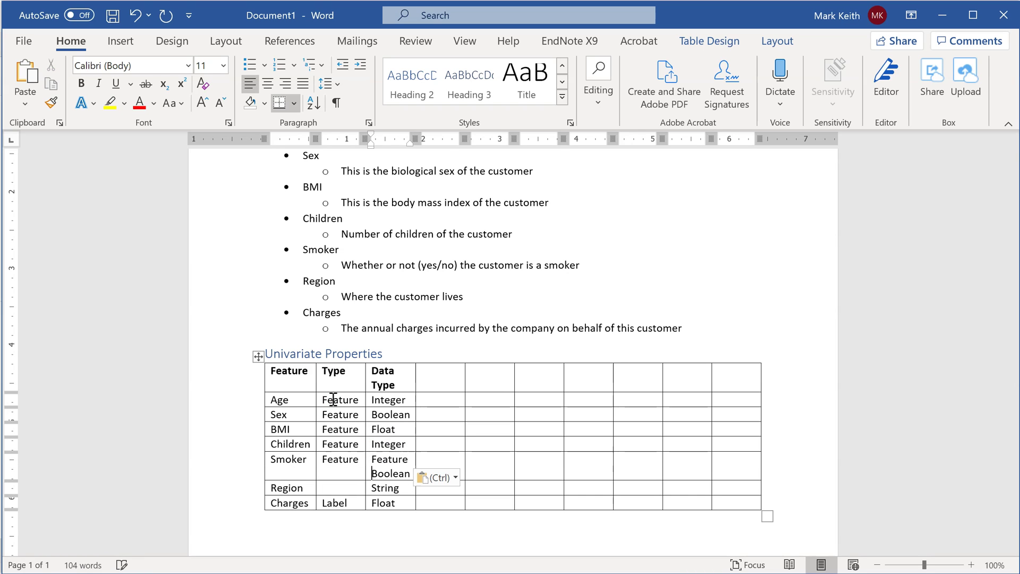
key(Down)
key(ctrl+z)
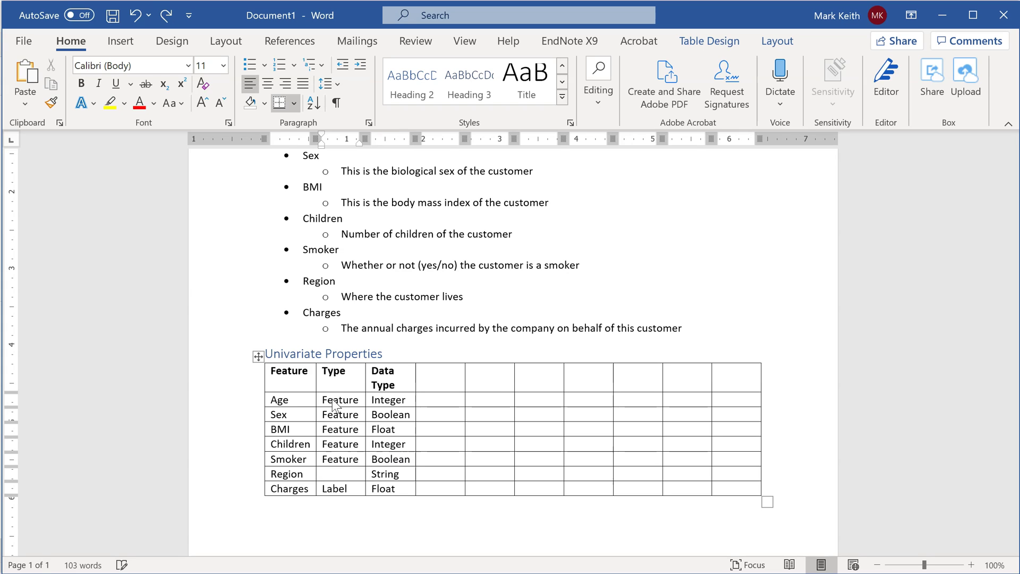
key(ctrl+v)
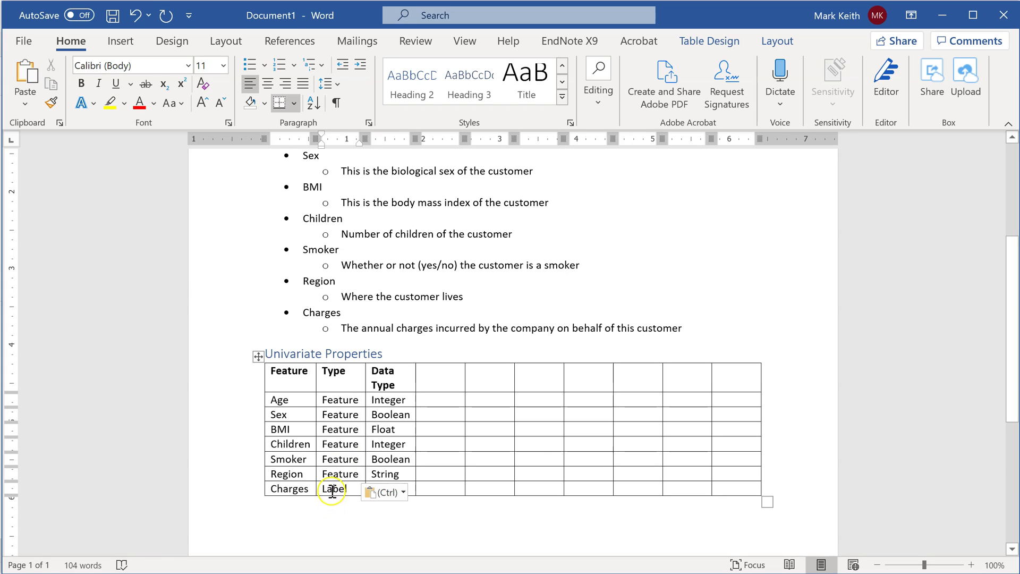
double_click(282, 488)
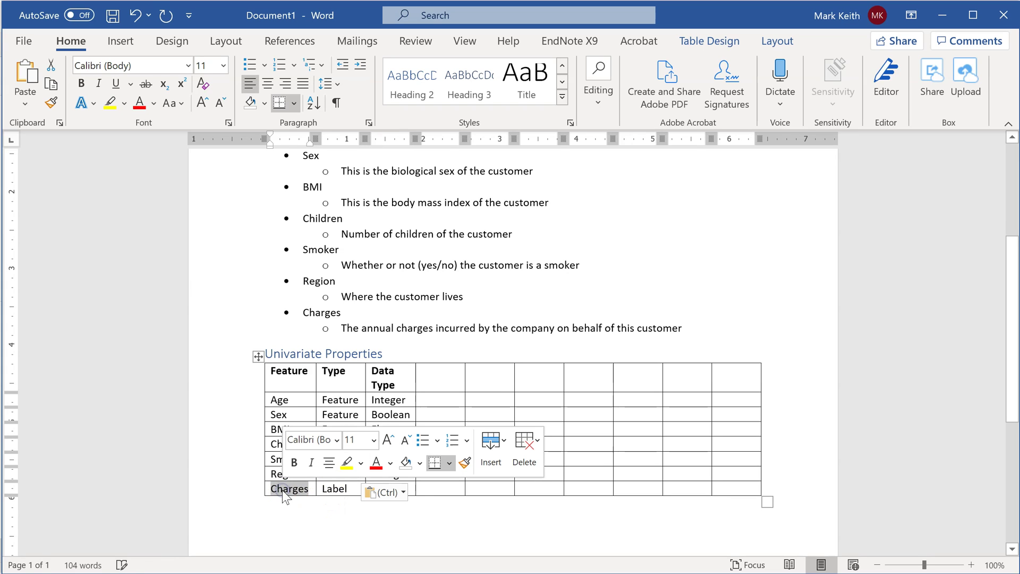
click(456, 491)
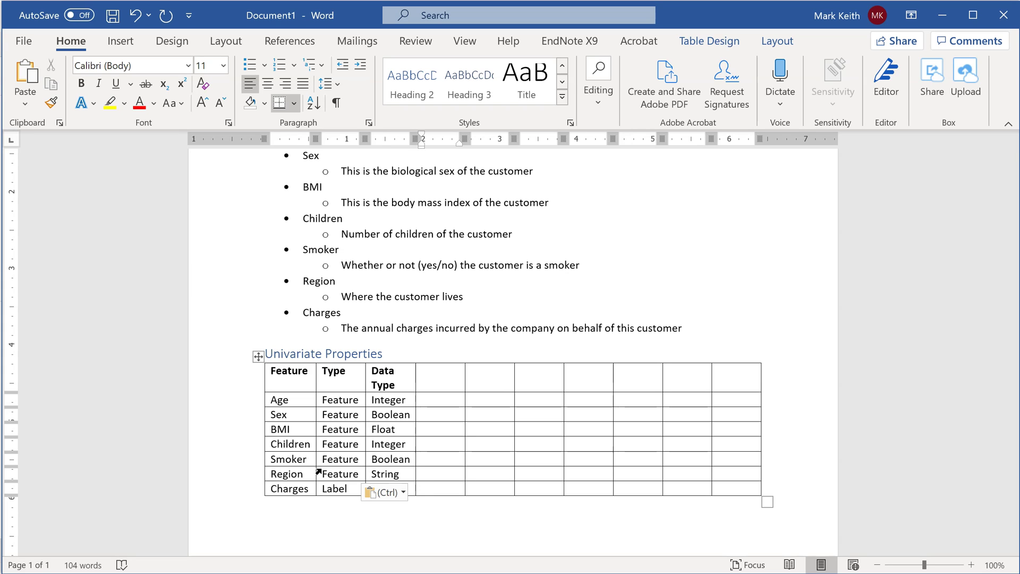
double_click(340, 489)
drag(341, 491, 341, 492)
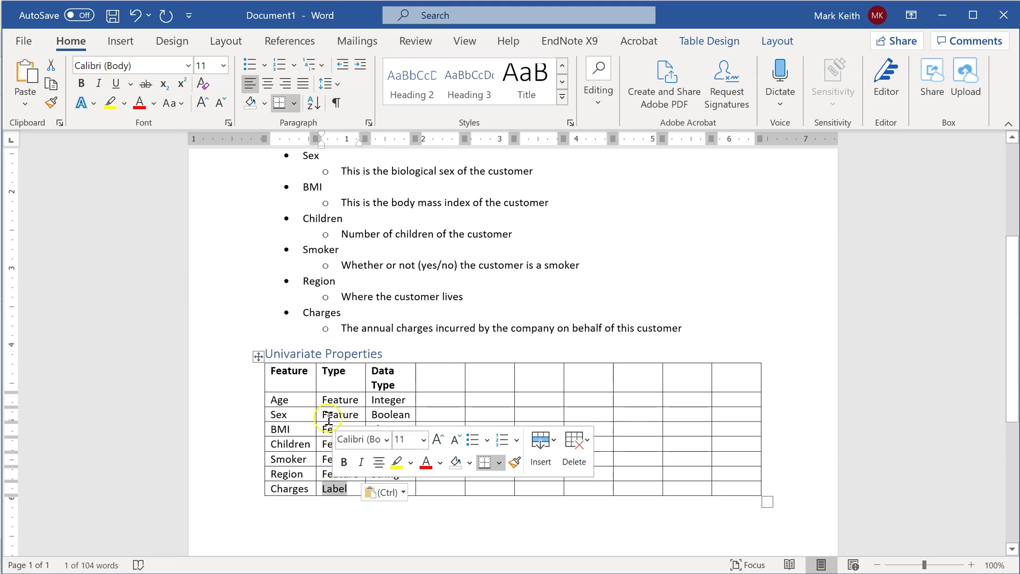
click(431, 369)
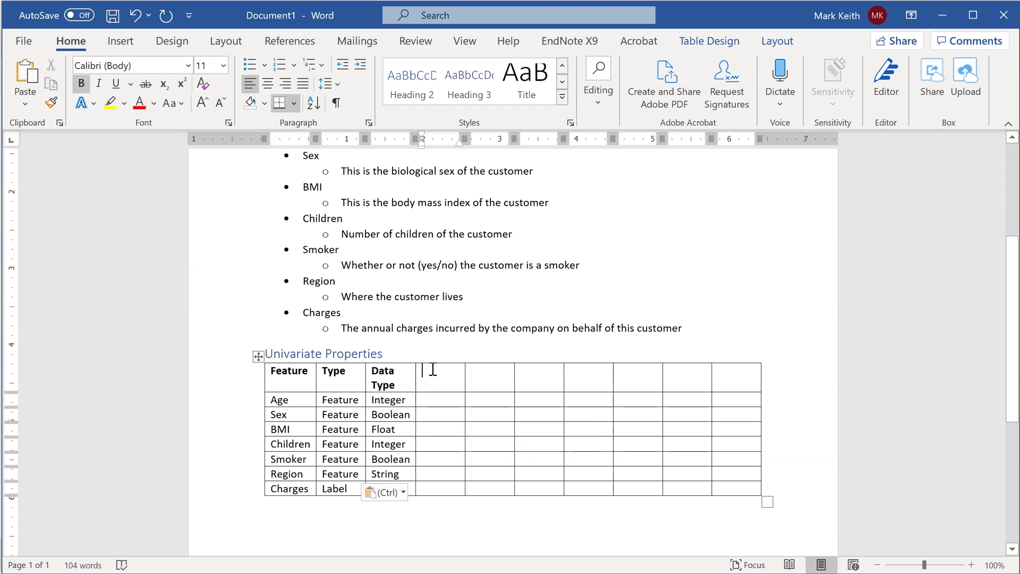
- Save the report, bringing up the prompt proposing 'Data Description Report'
key(ctrl+s)
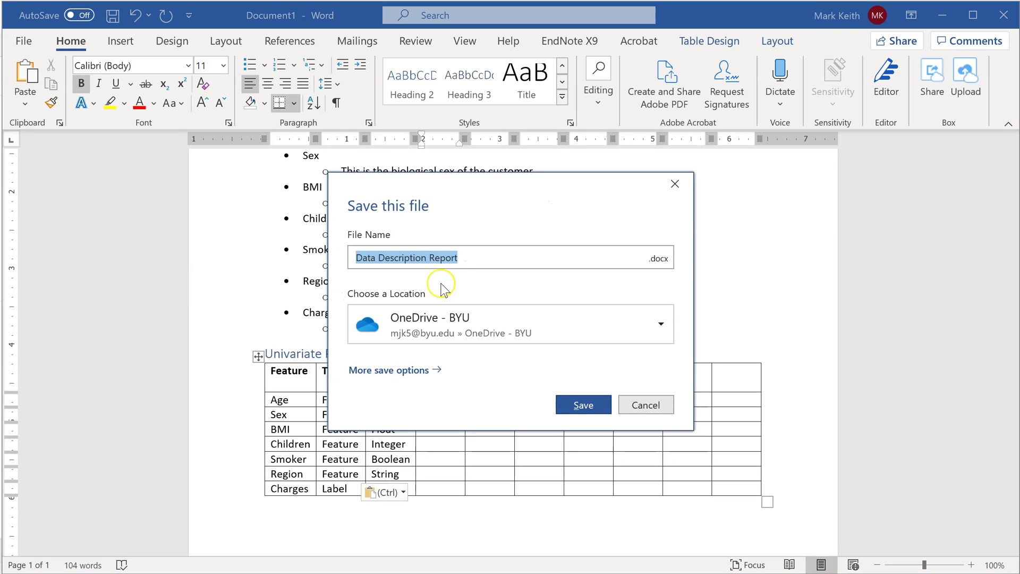